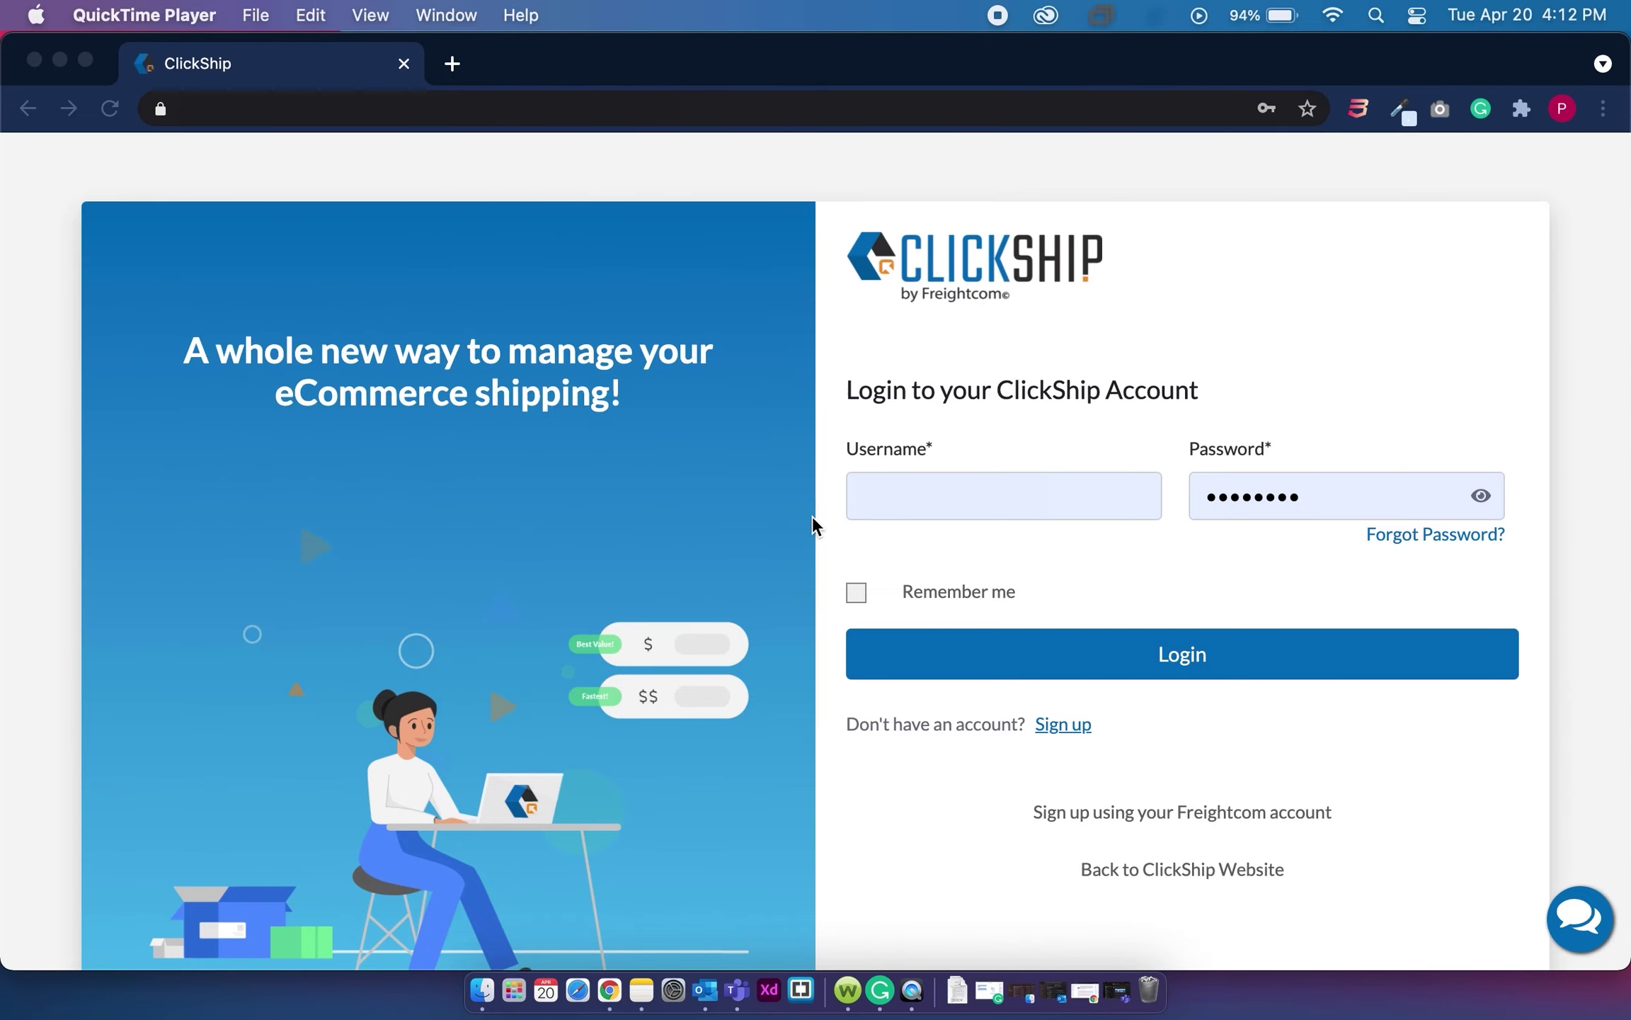
Step: Log in with the saved username, go to Marketplaces, and bring up Add New Marketplace
{"action": "type", "text": "octtest2_1"}
{"action": "left_click", "coordinate": [943, 641]}
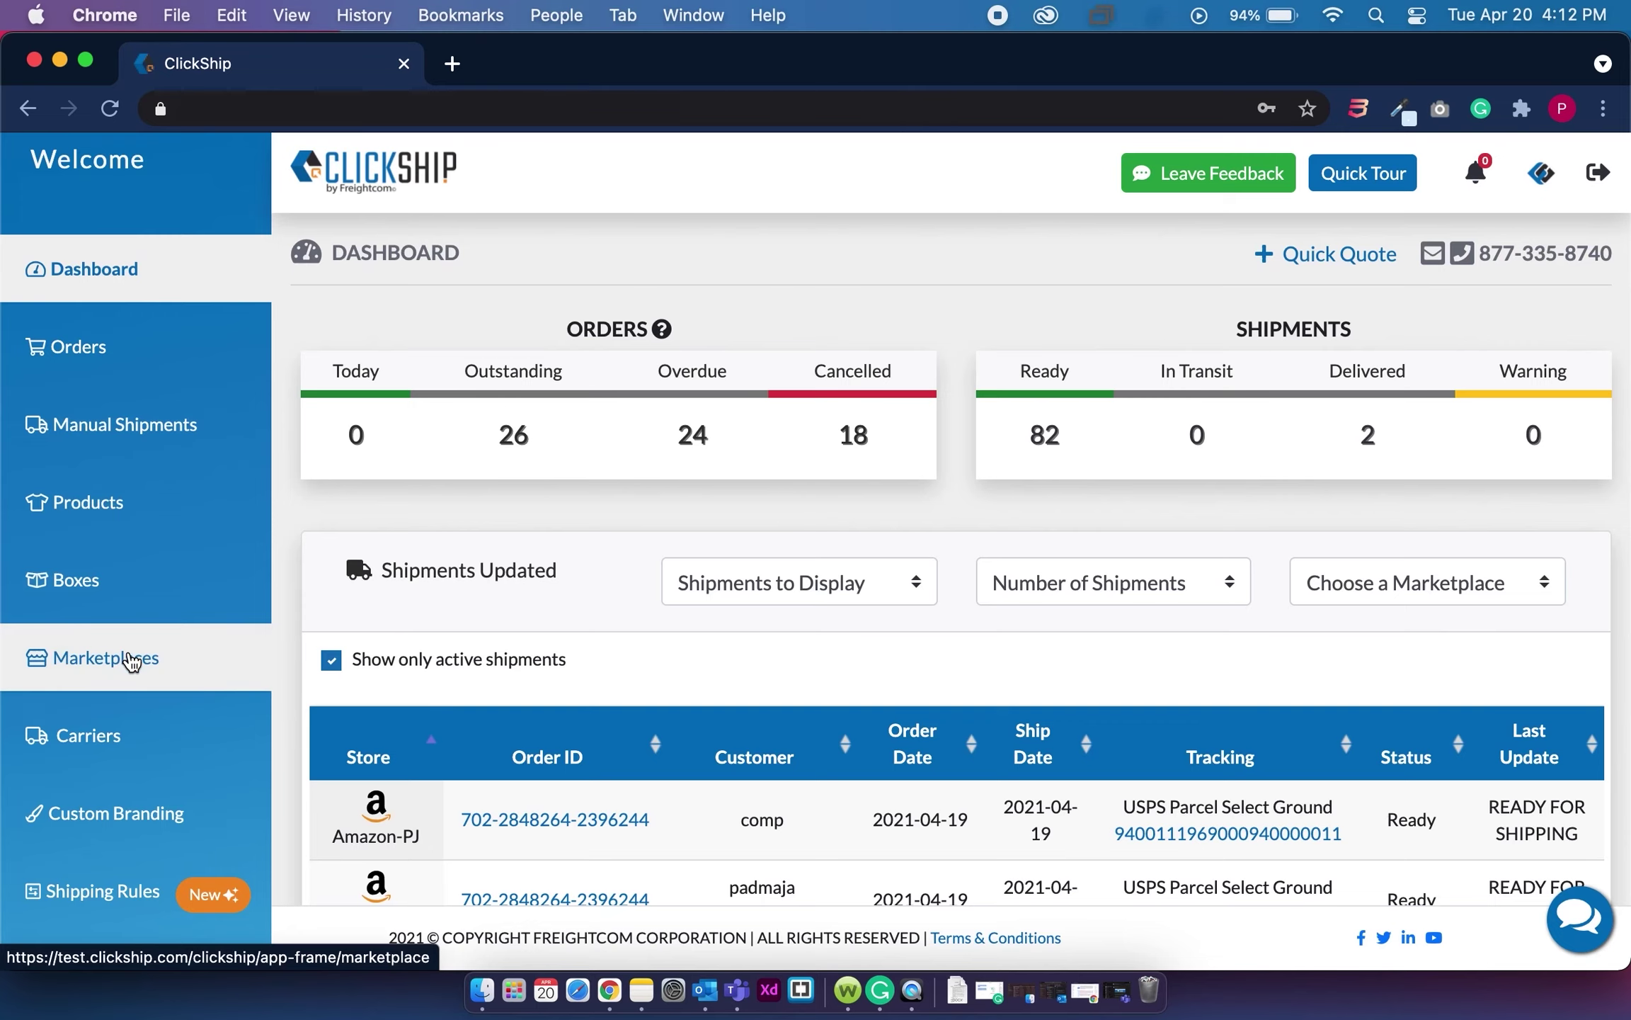
{"action": "left_click", "coordinate": [131, 662]}
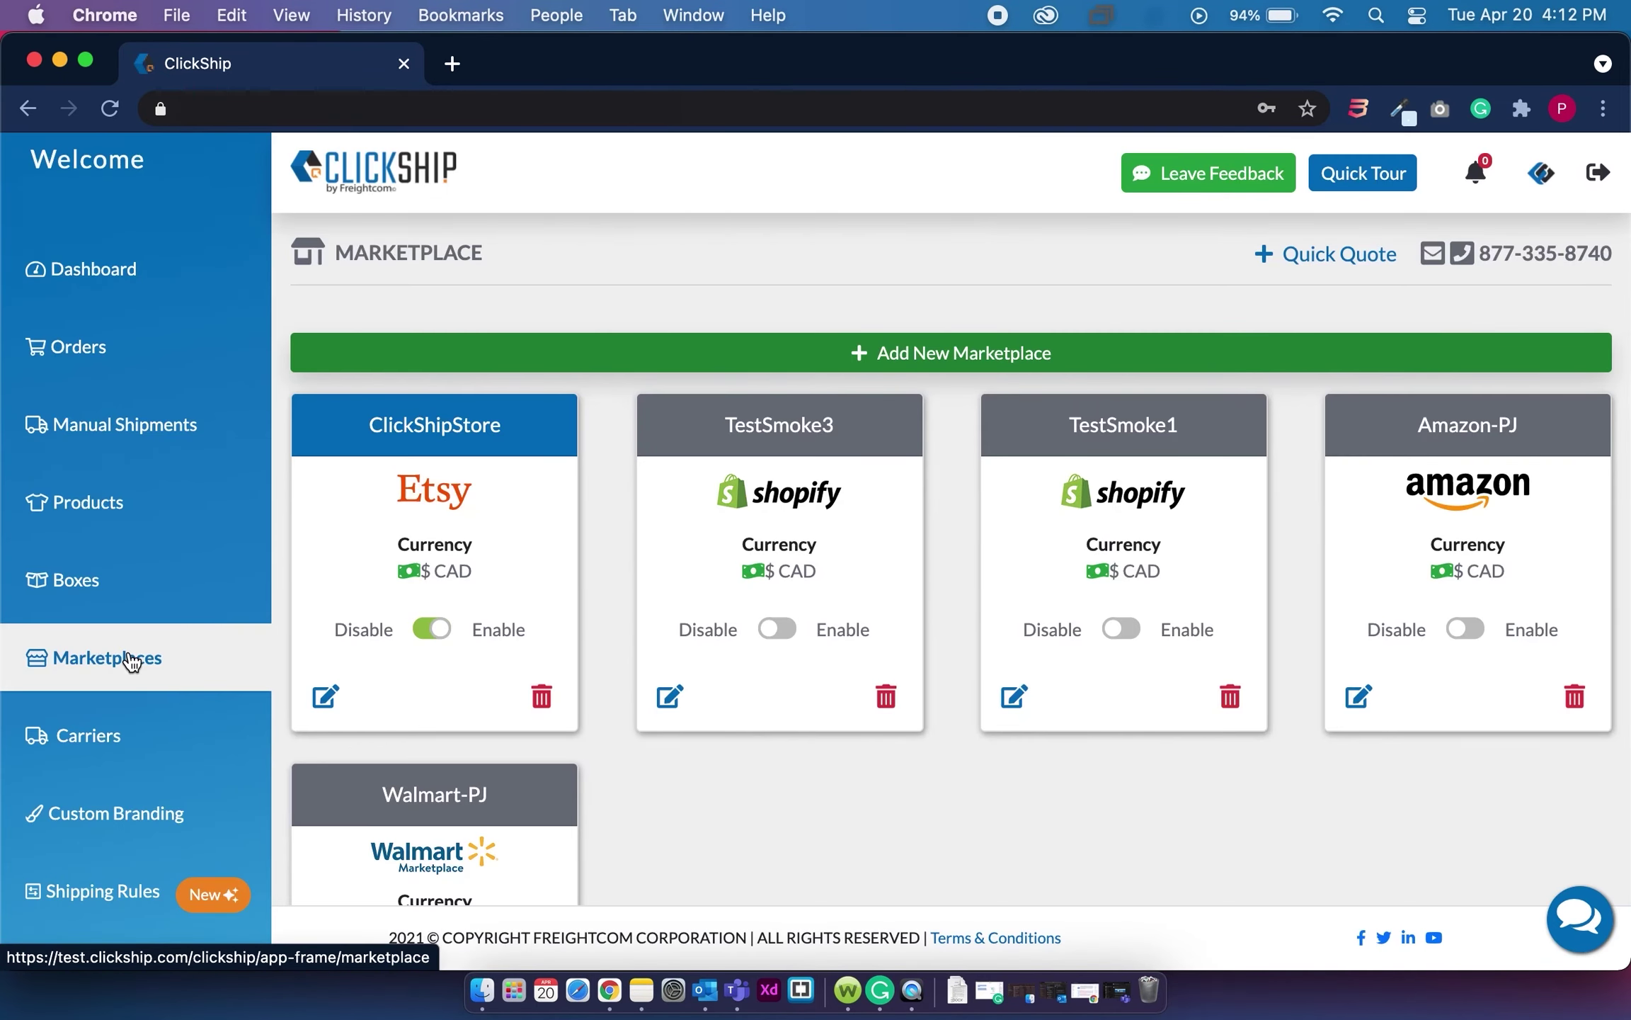
{"action": "left_click", "coordinate": [863, 353]}
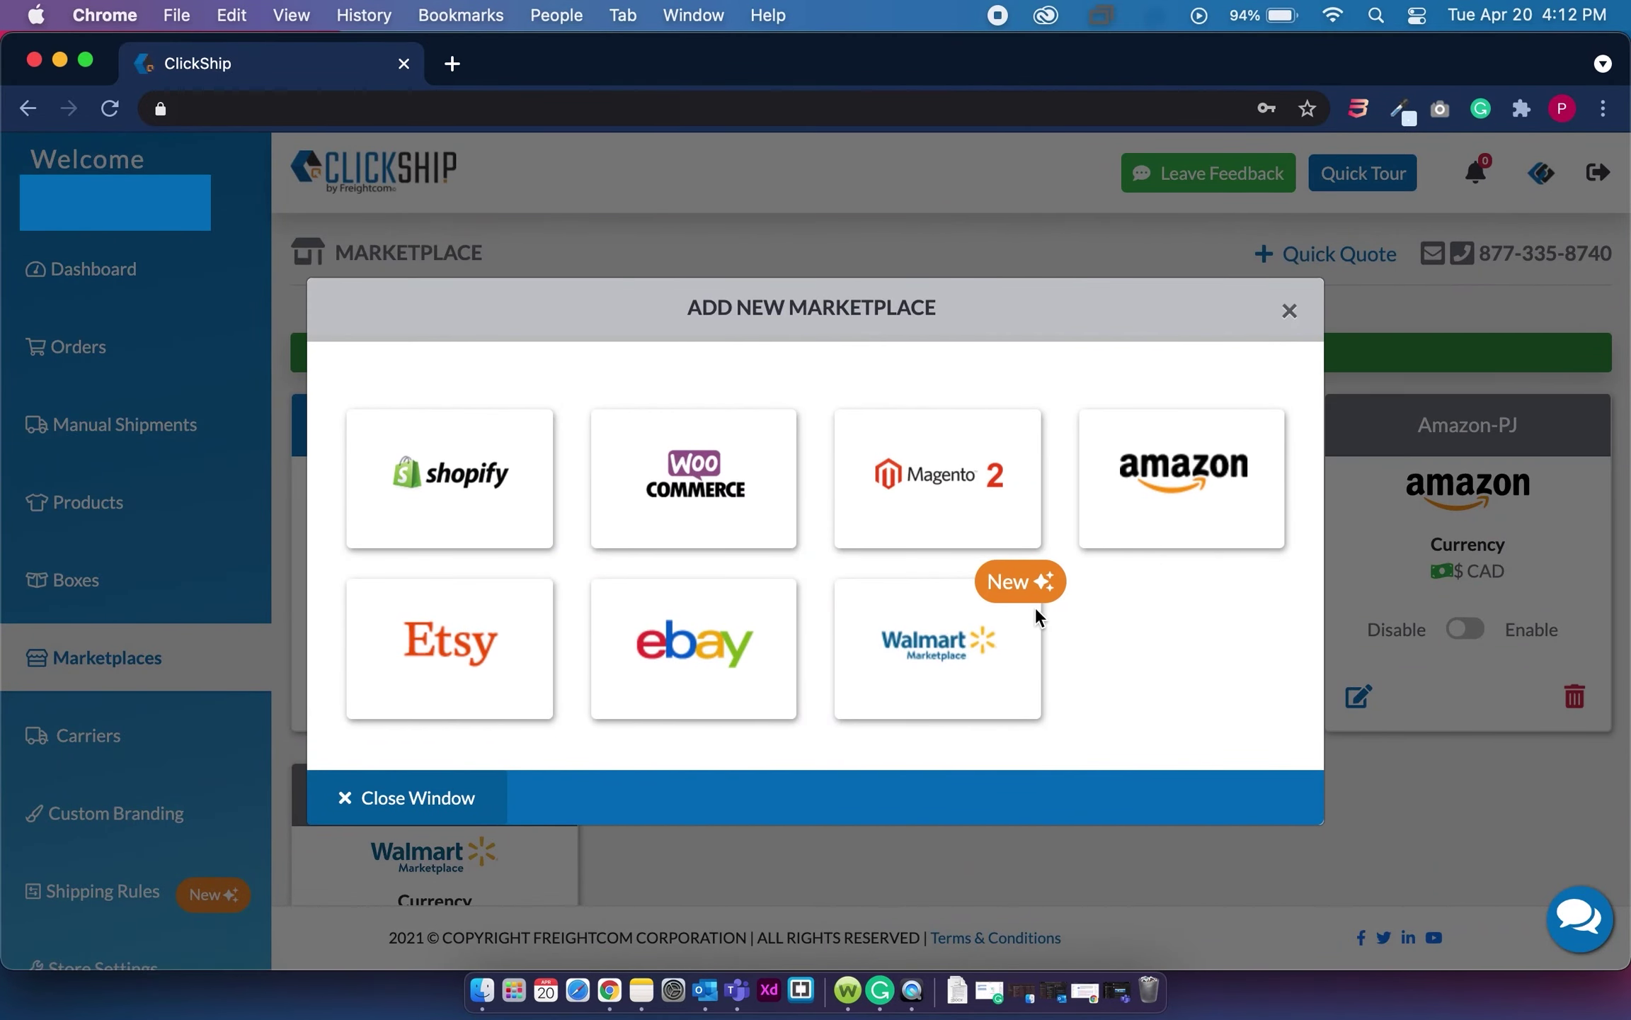
Step: Choose the Walmart Marketplace tile to start connecting a Walmart store
{"action": "left_click", "coordinate": [915, 650]}
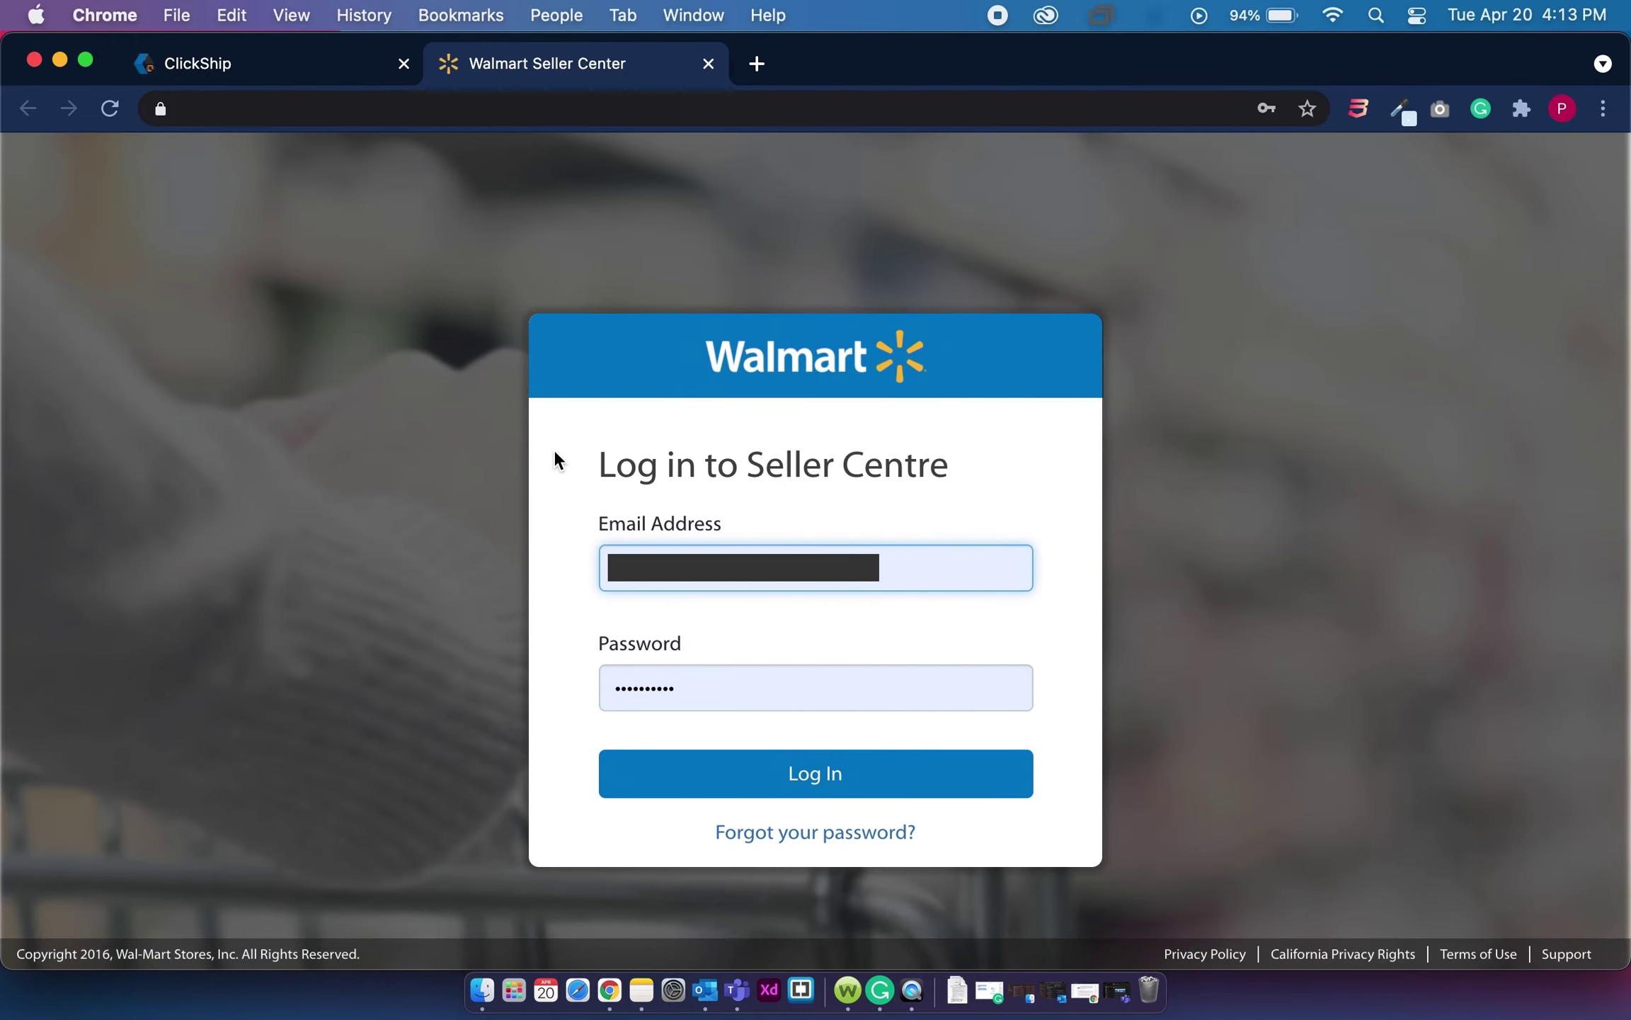
Step: Log in to Walmart Seller Center with the saved email and password
{"action": "left_click", "coordinate": [785, 772]}
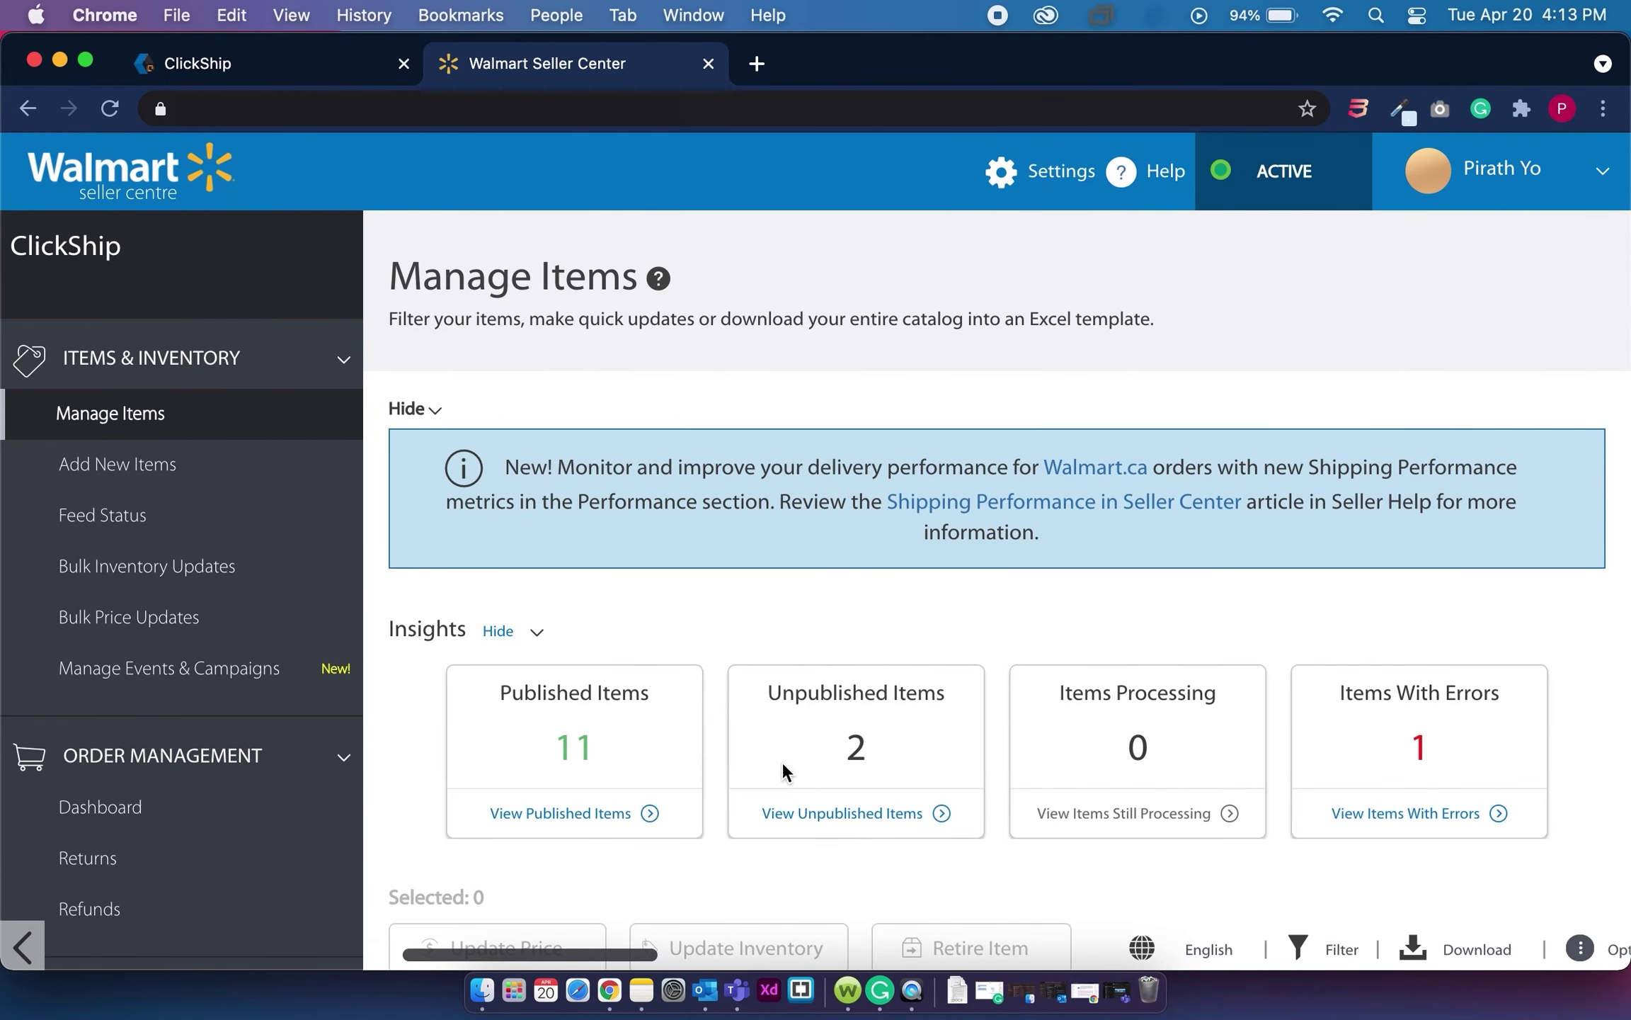
Step: Go to Settings, then API > Consumer IDs & Private Keys in Seller Center
{"action": "left_click", "coordinate": [1027, 207]}
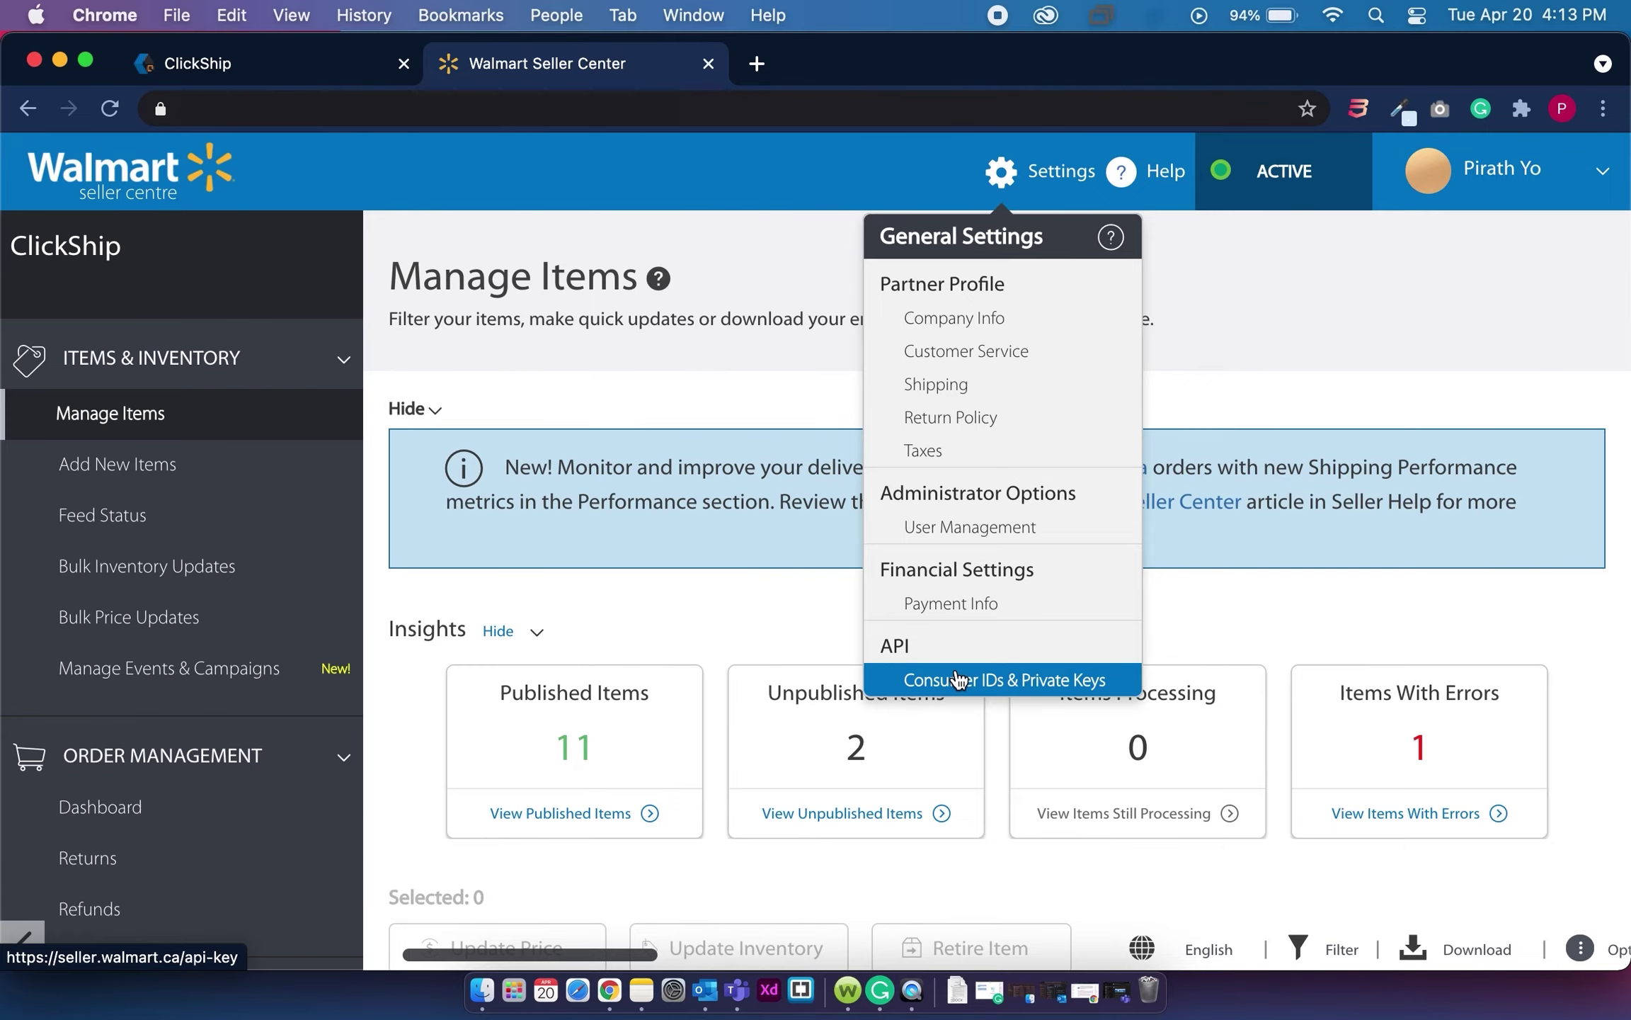
{"action": "left_click", "coordinate": [957, 680]}
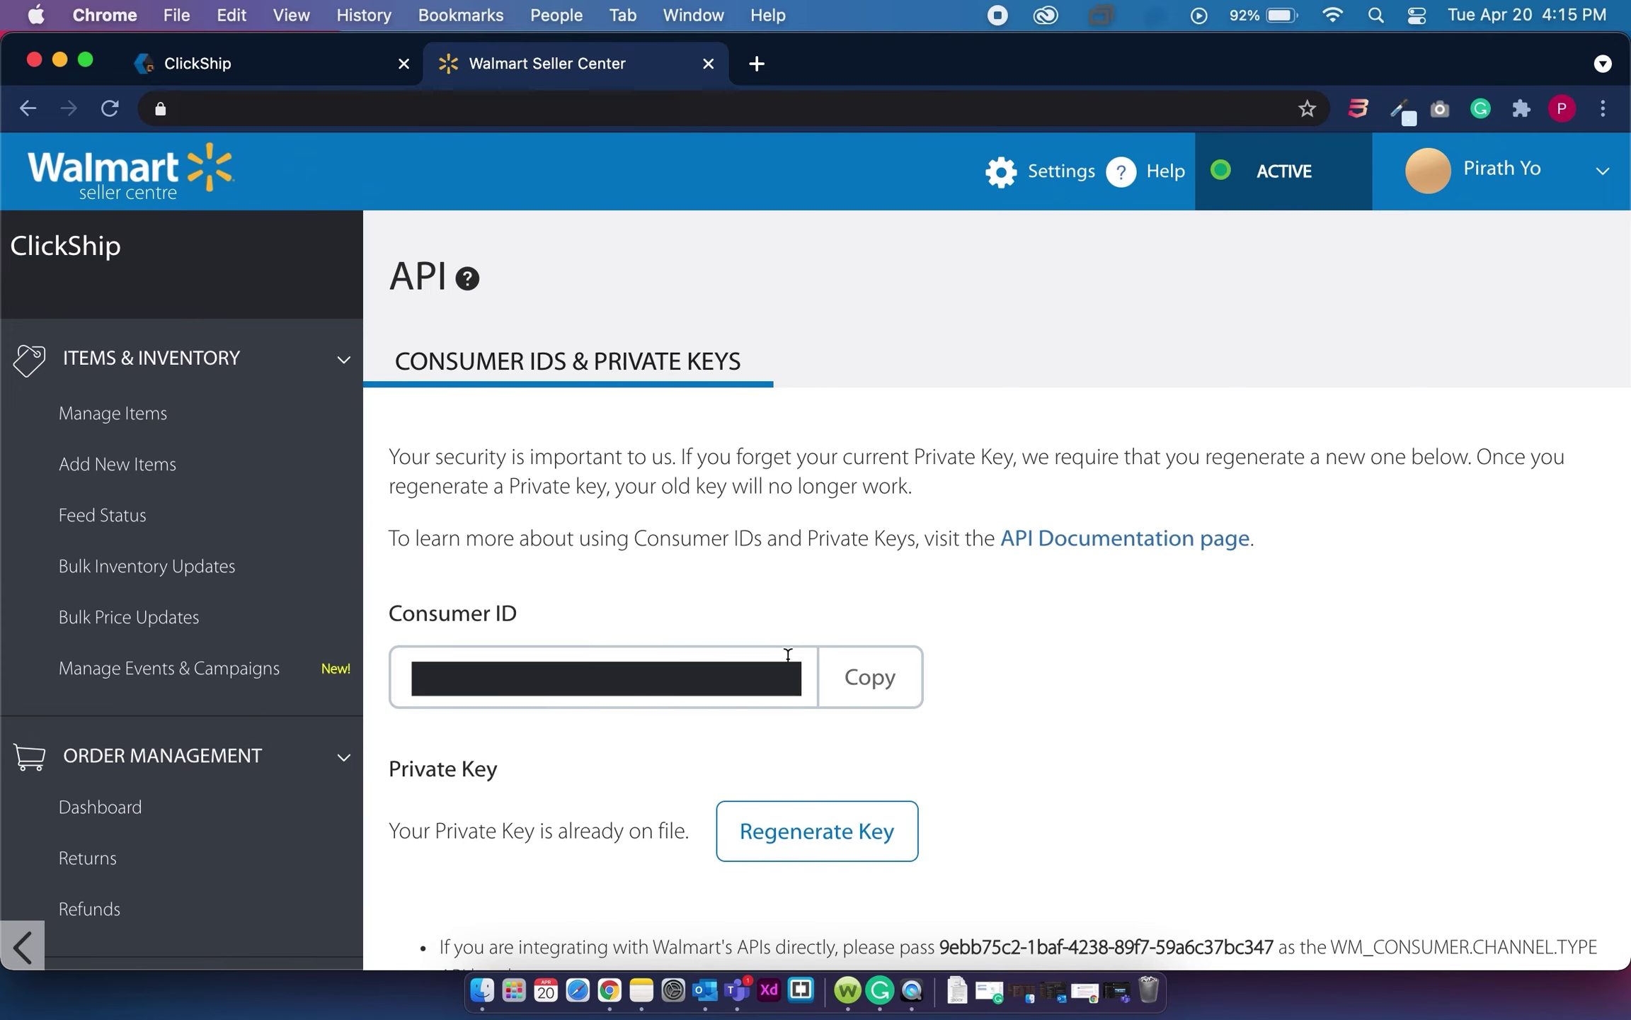
Step: Paste the copied Consumer ID into ClickShip's Walmart form and set the alias 'Walmart Store'
{"action": "left_click", "coordinate": [874, 699]}
{"action": "left_click", "coordinate": [233, 71]}
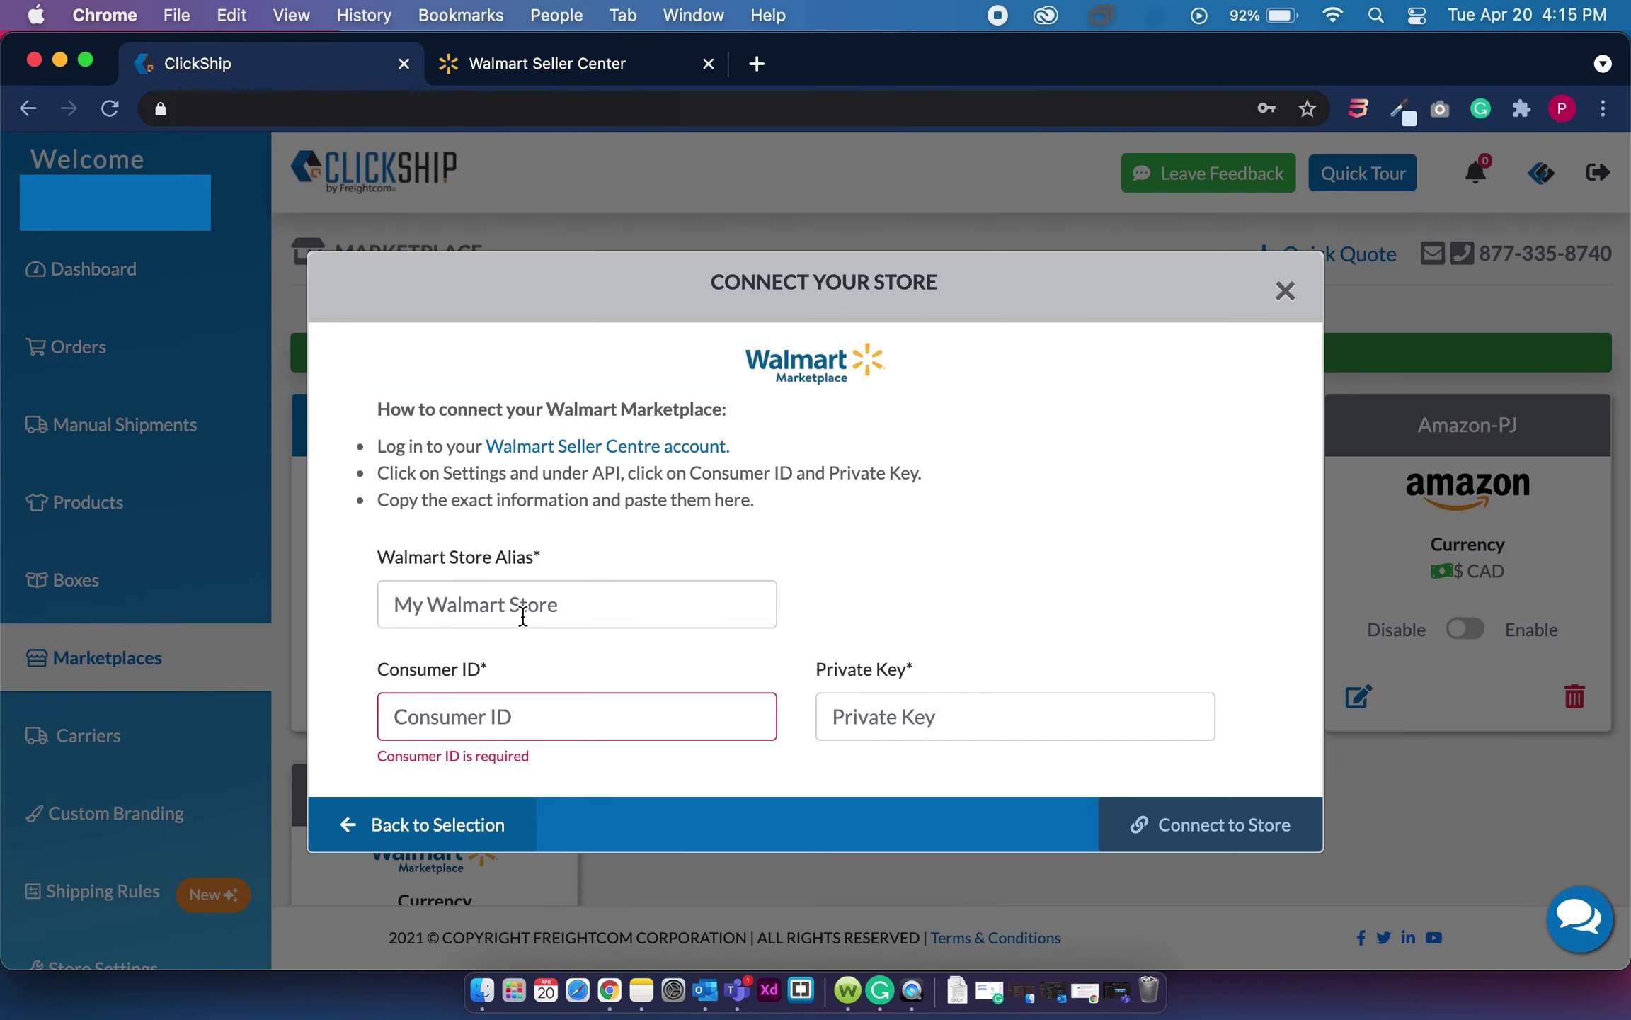
{"action": "left_click", "coordinate": [494, 701]}
{"action": "key", "text": "cmd+v"}
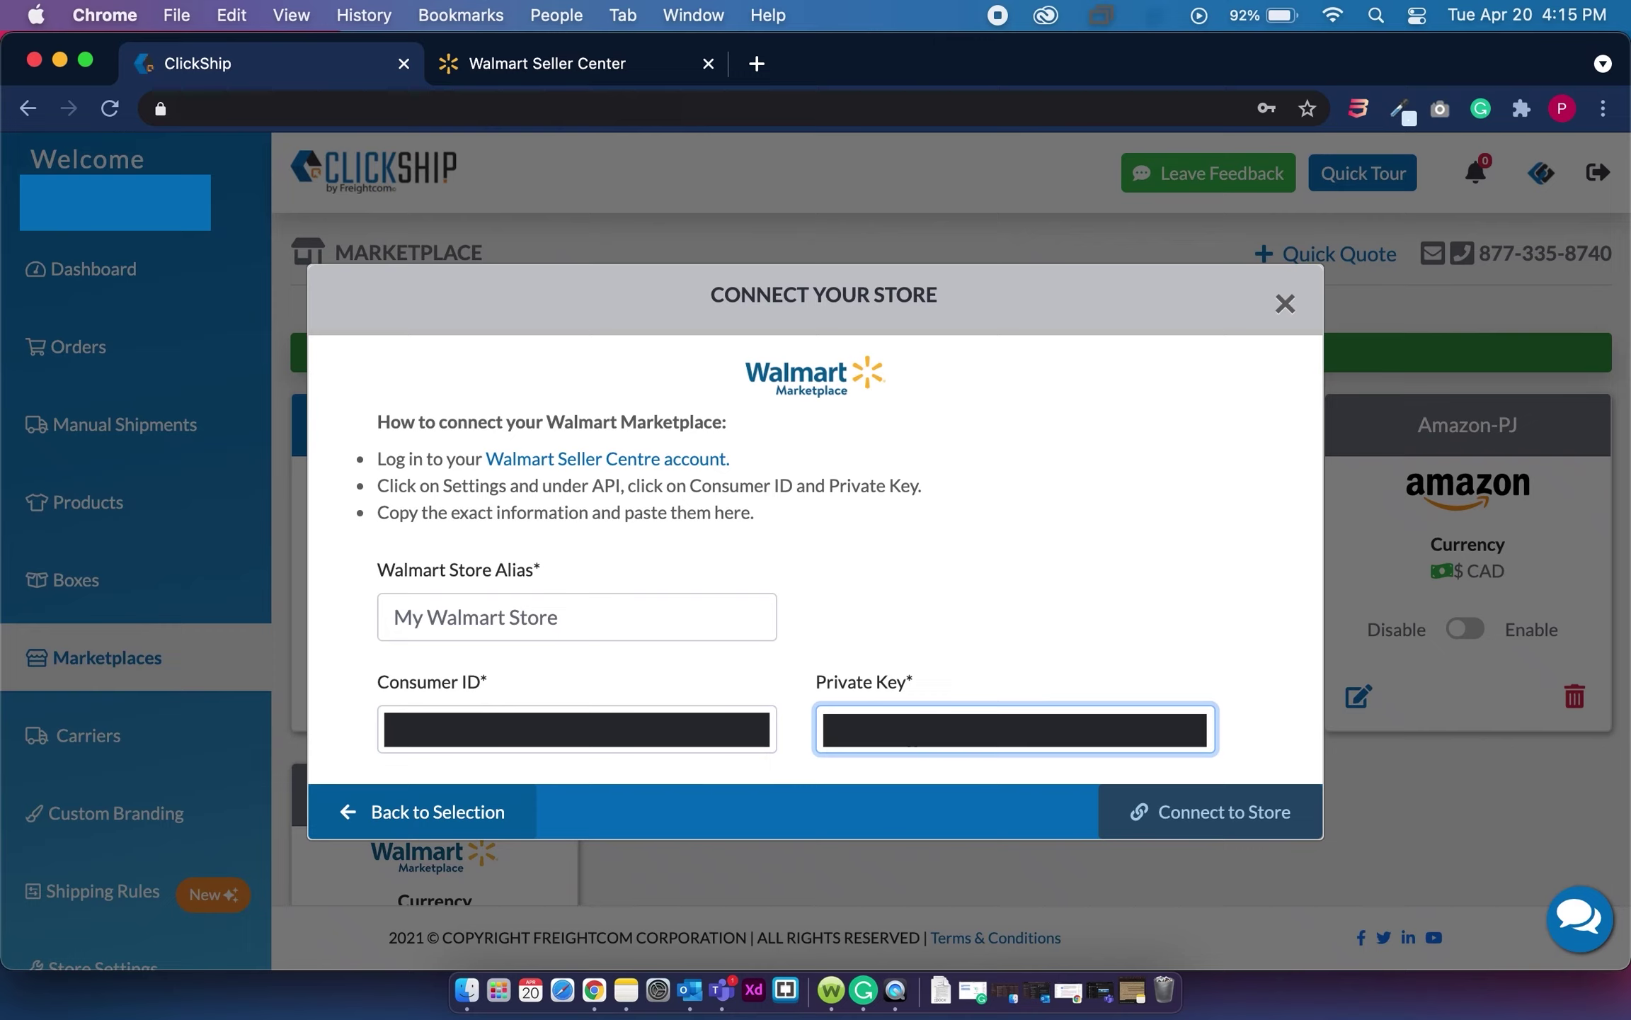
{"action": "left_click", "coordinate": [696, 618]}
{"action": "type", "text": "Walmart"}
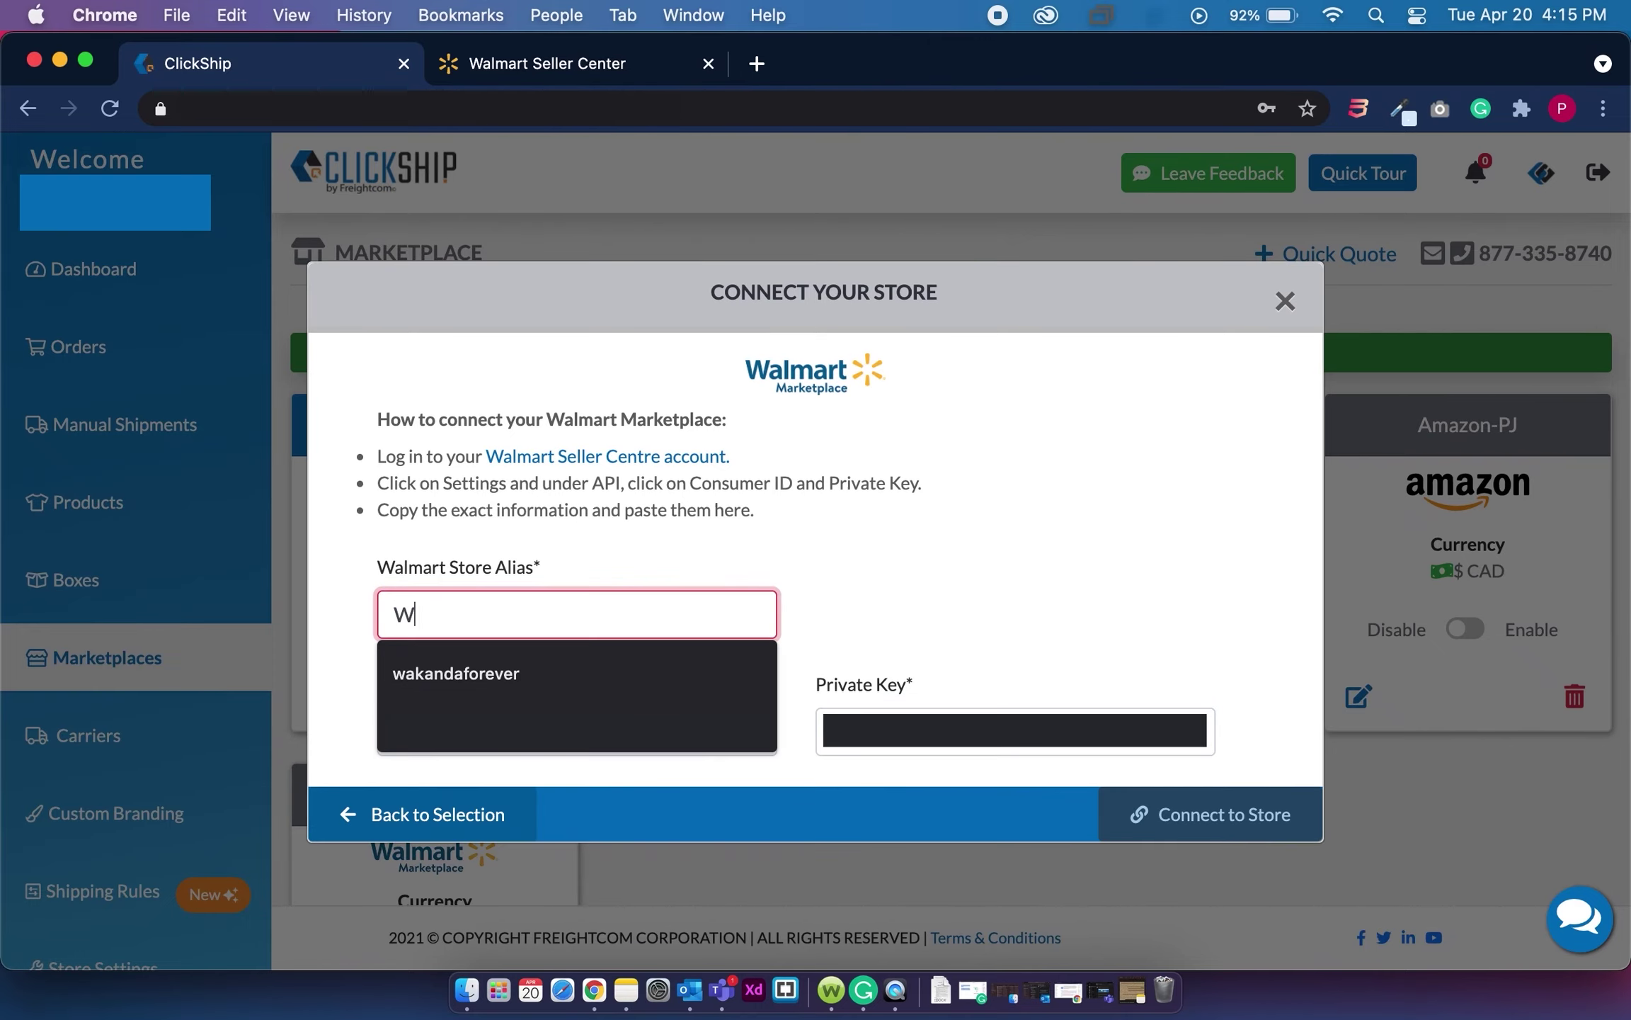
{"action": "type", "text": " Store"}
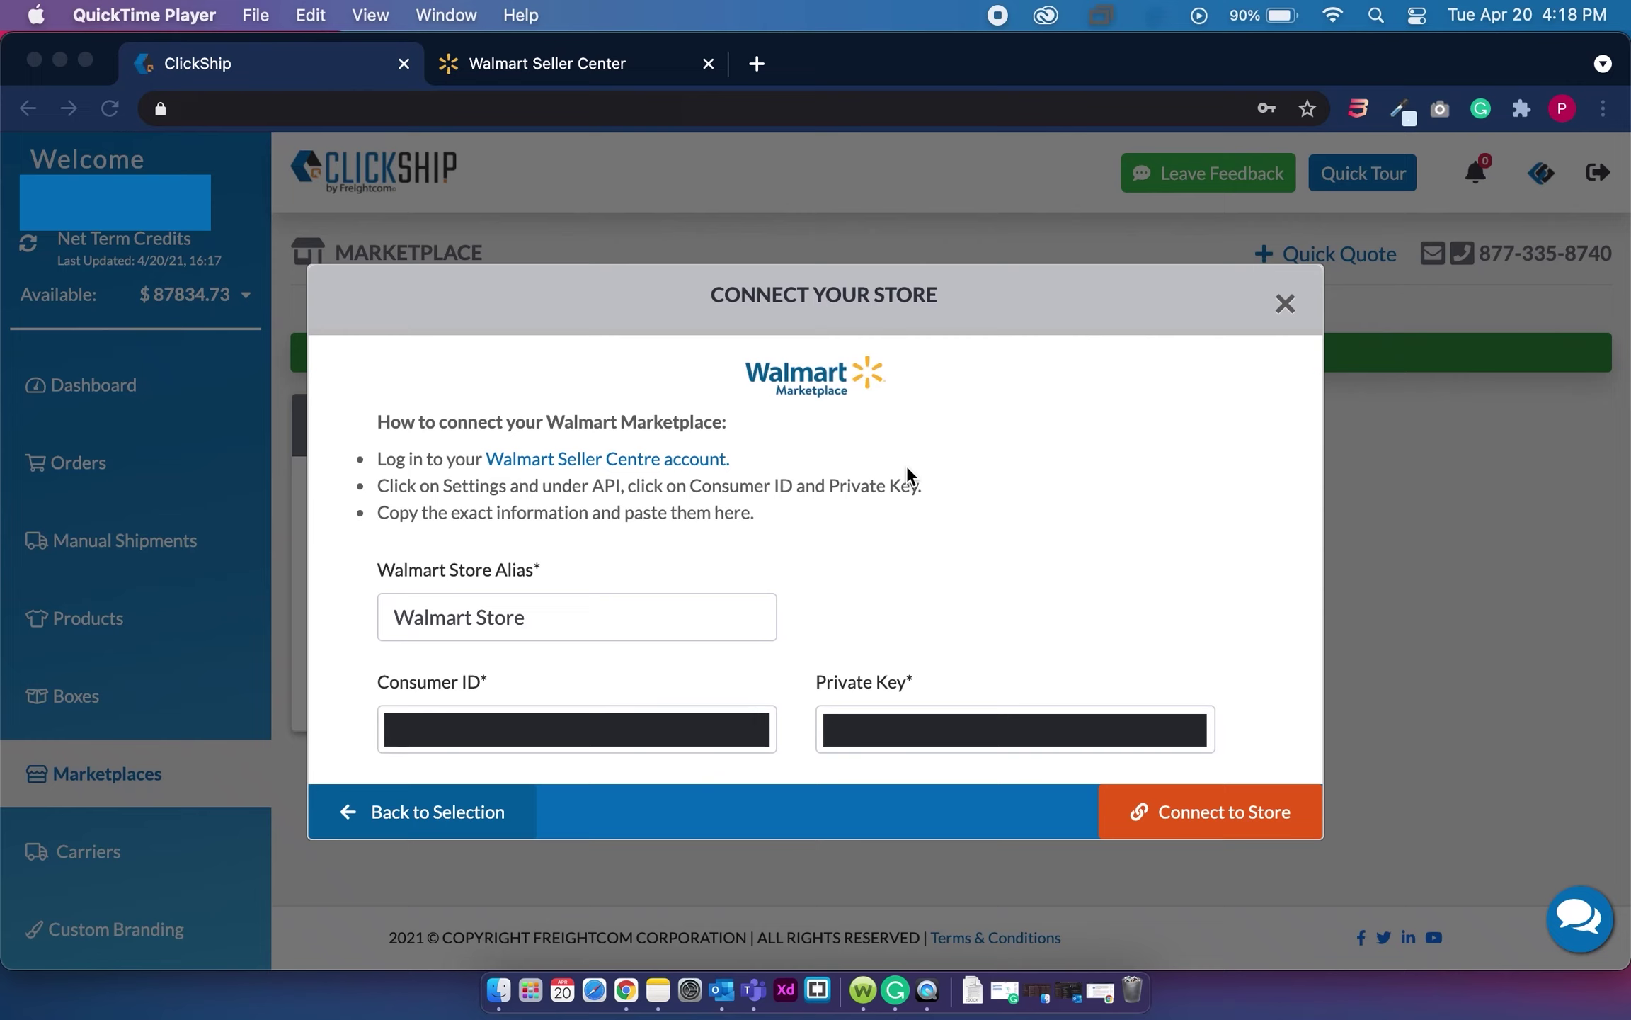
Step: Connect the Walmart store to ClickShip and dismiss the success message
{"action": "left_click", "coordinate": [1152, 837]}
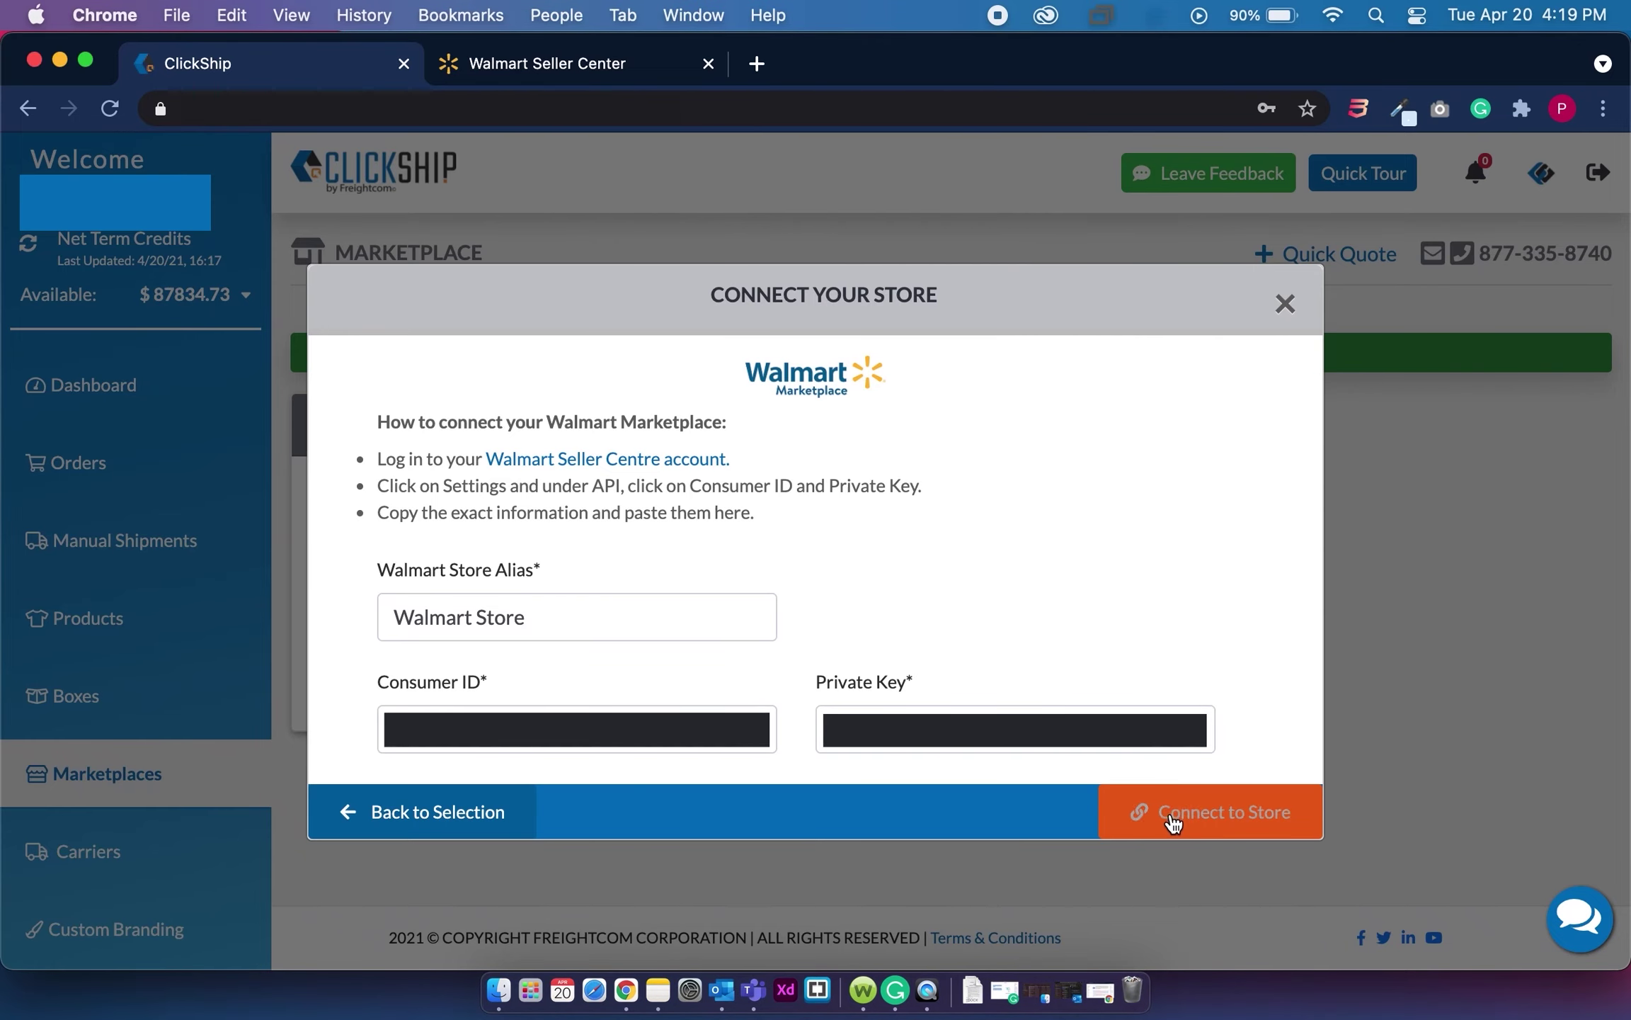
{"action": "left_click", "coordinate": [1171, 817]}
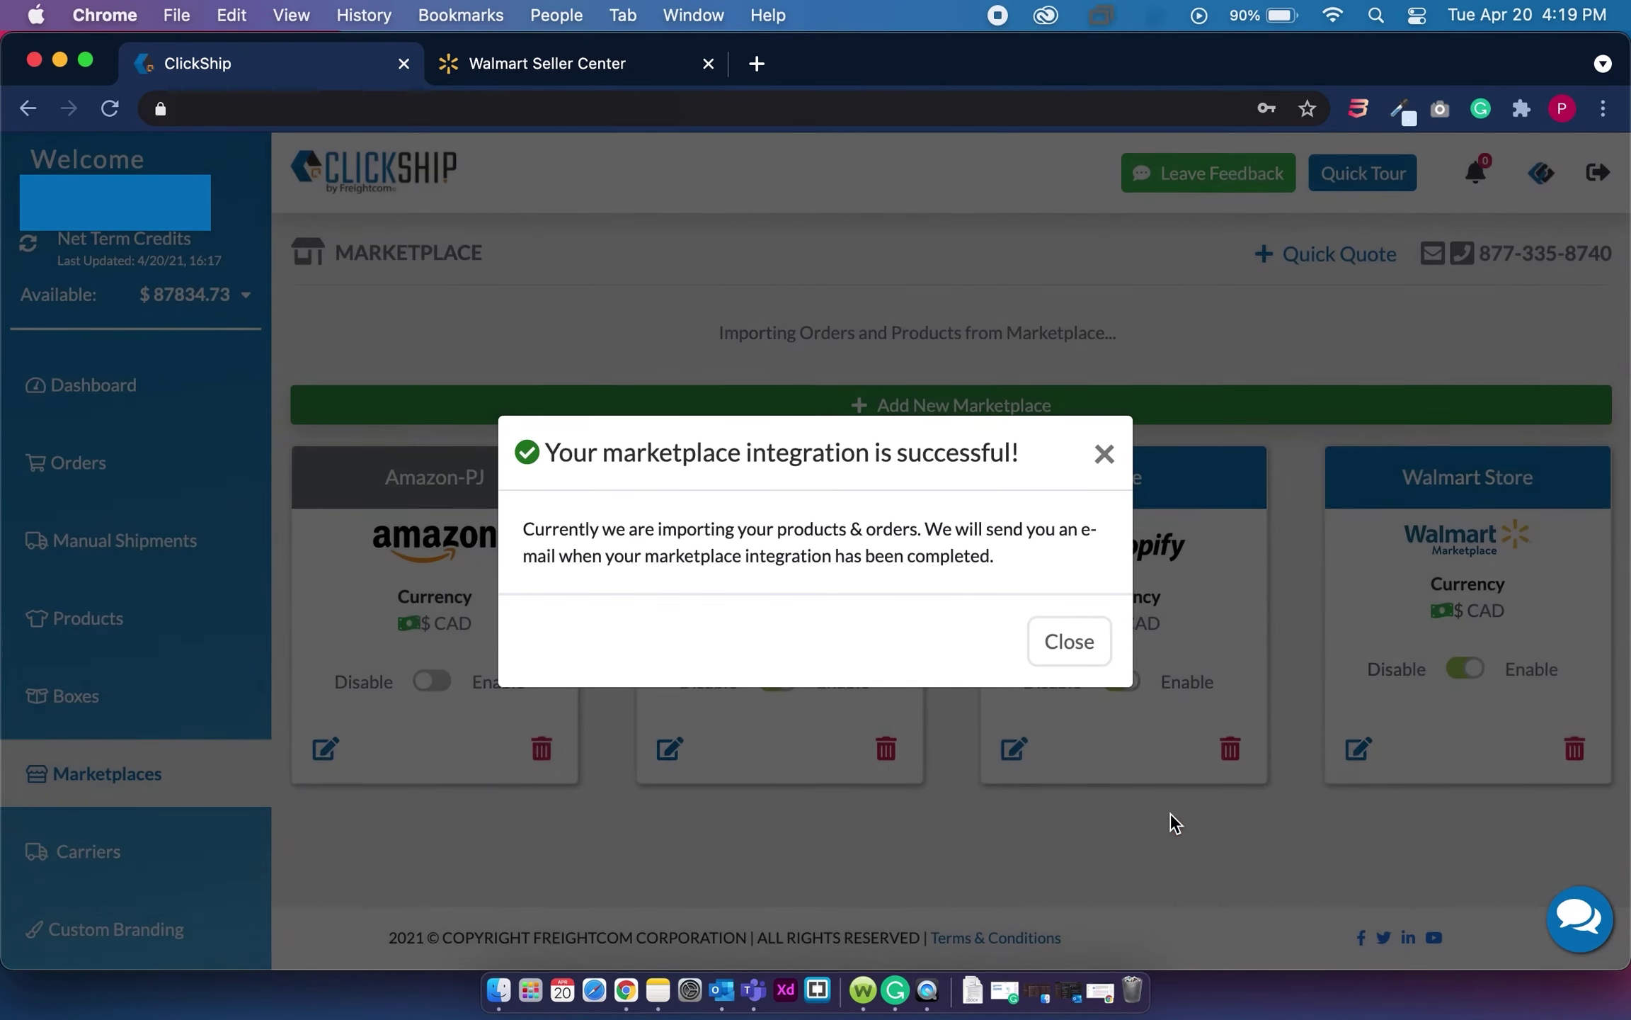
{"action": "left_click", "coordinate": [1067, 641]}
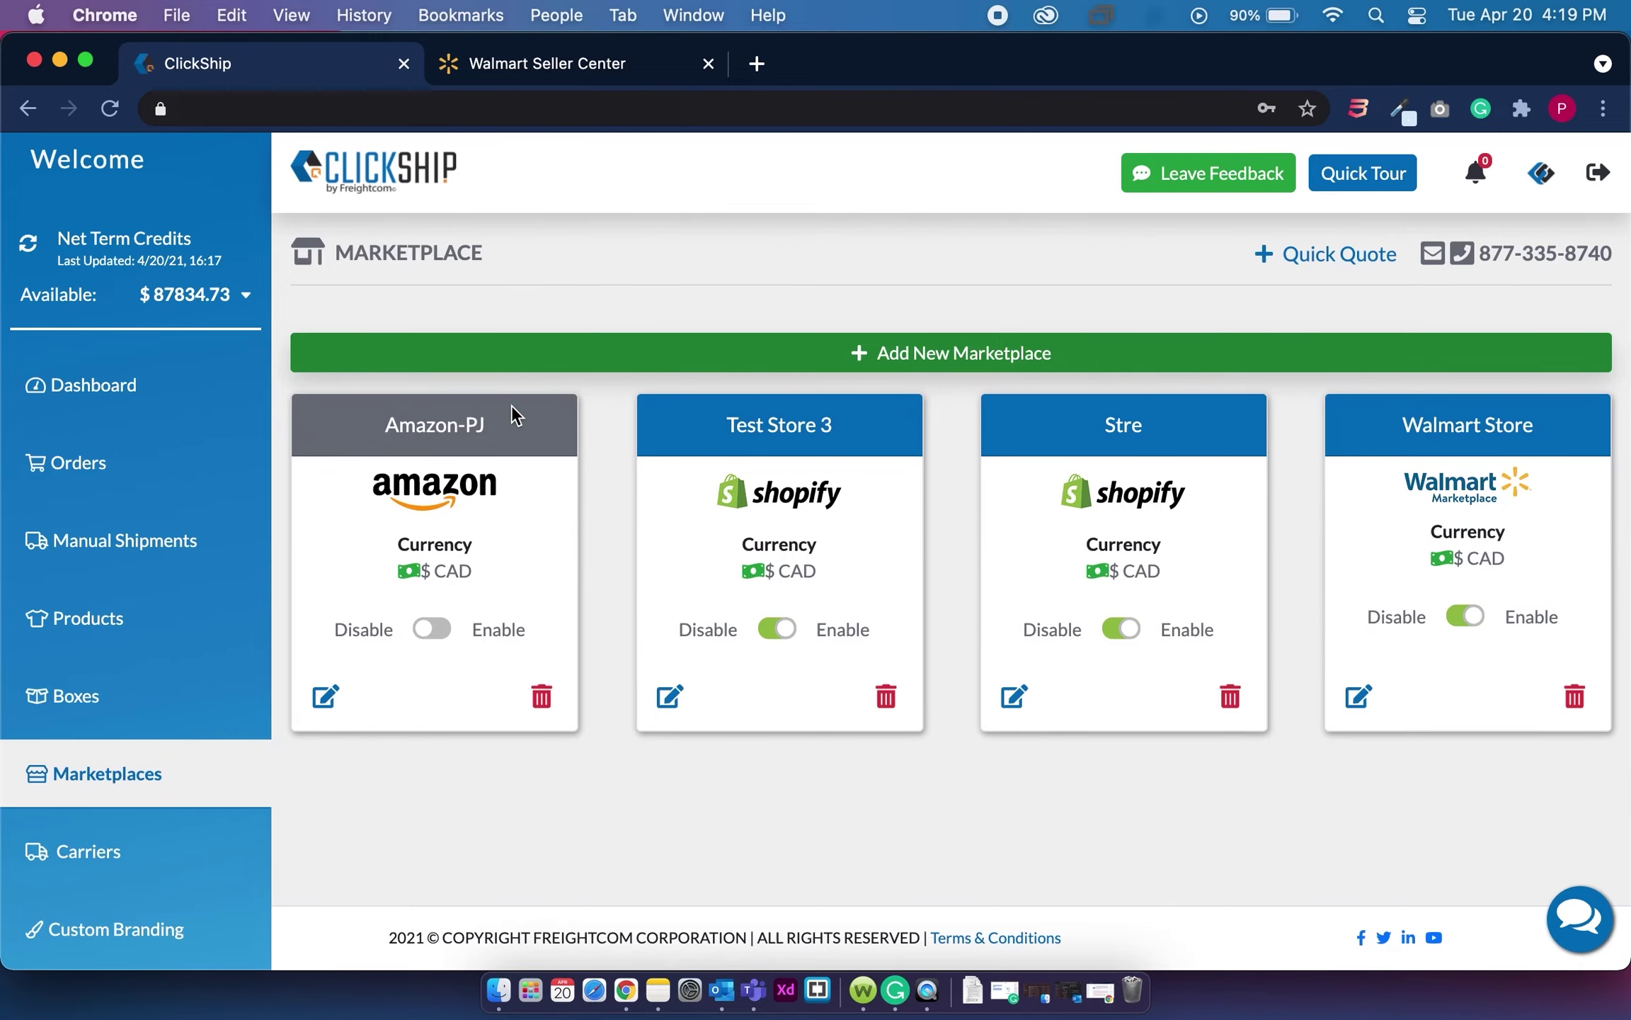
Step: Go to the product list and bring up the Filter by Store dropdown
{"action": "left_click", "coordinate": [37, 618]}
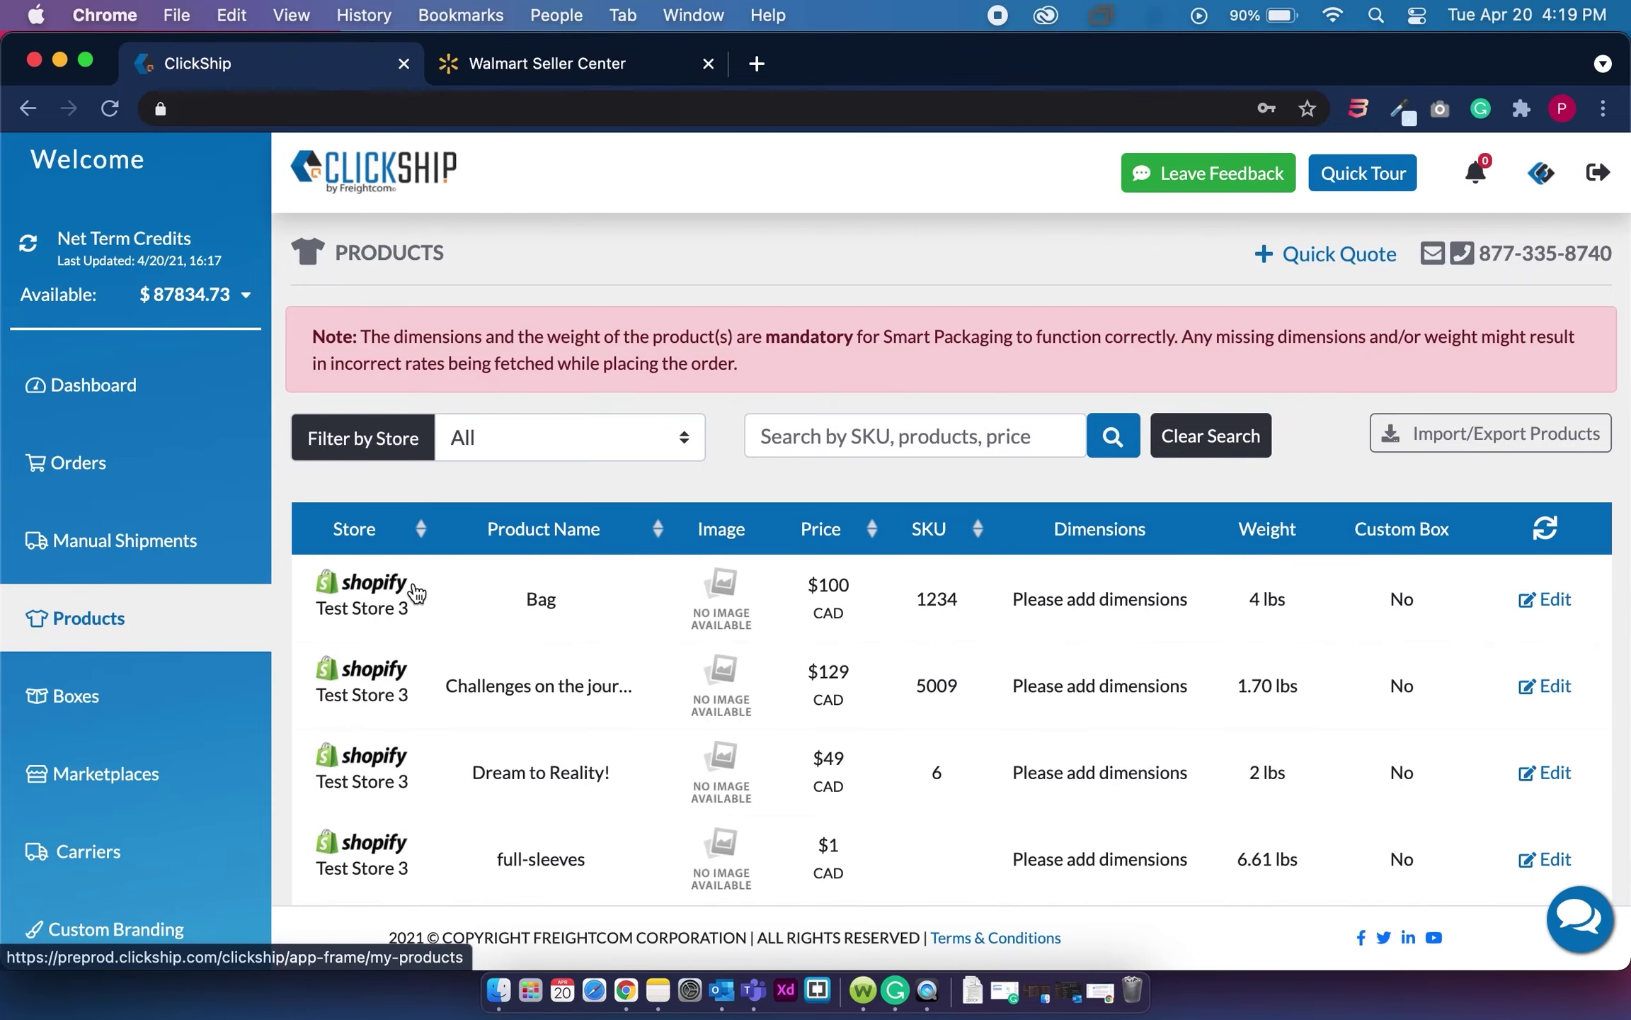
{"action": "scroll", "coordinate": [782, 583], "scroll_direction": "down", "scroll_amount": 5}
{"action": "scroll", "coordinate": [782, 588], "scroll_direction": "up", "scroll_amount": 5}
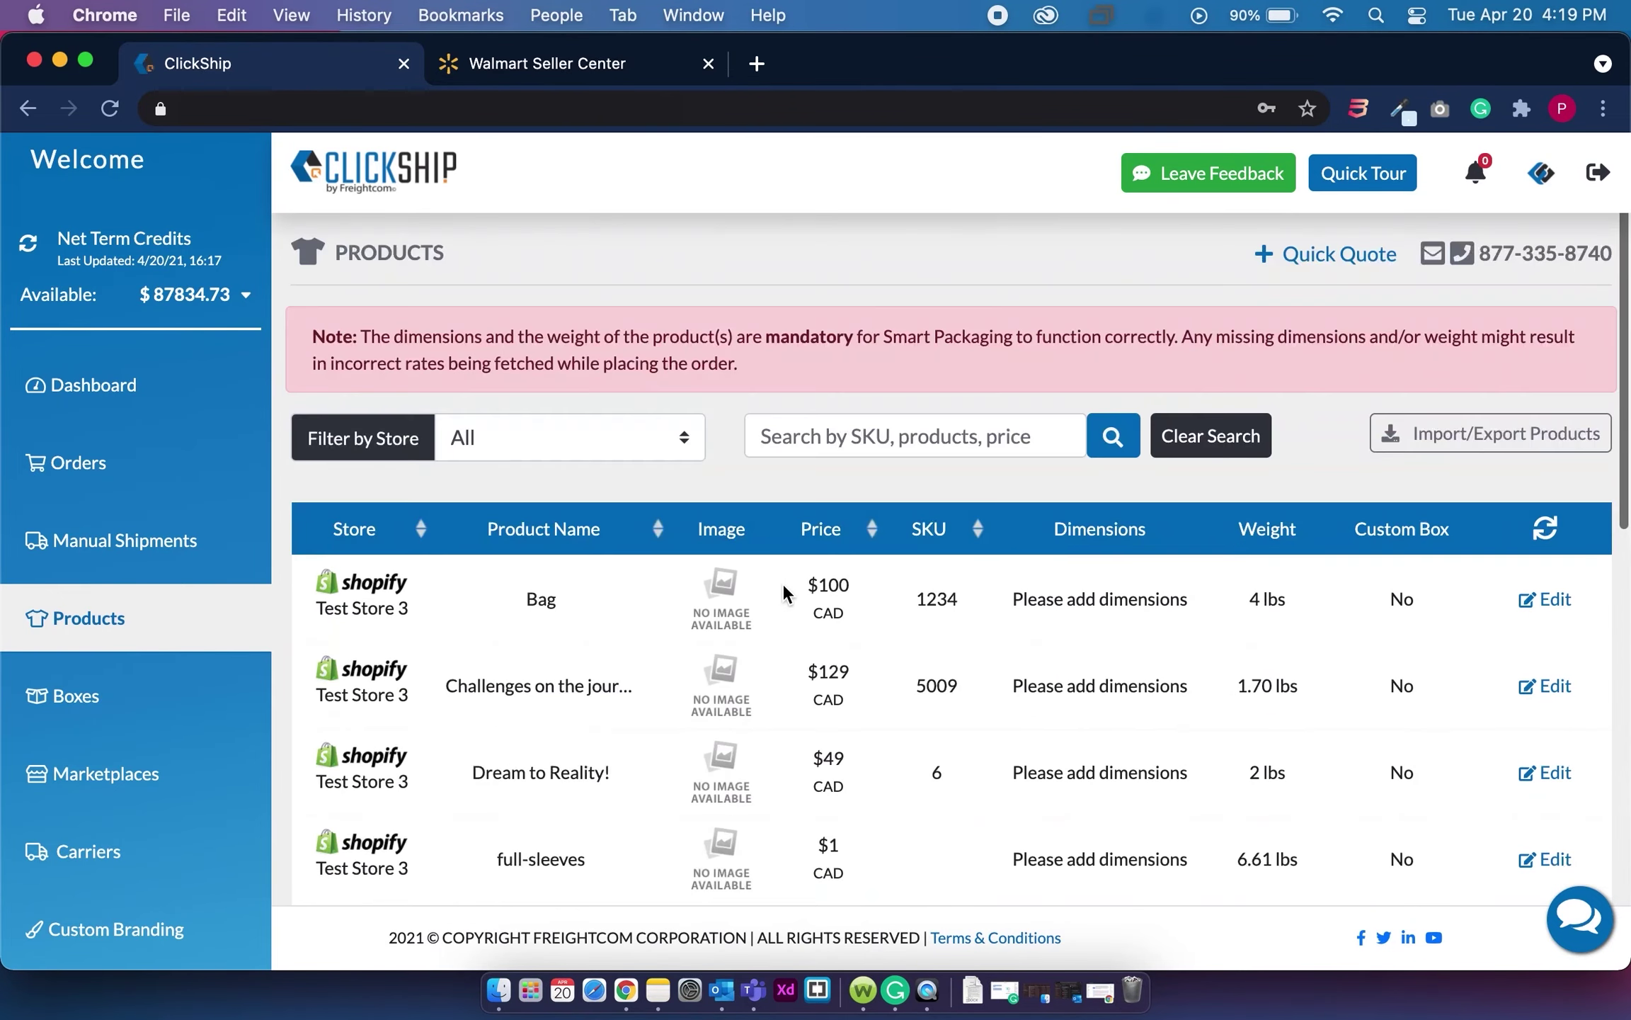
{"action": "left_click", "coordinate": [538, 438]}
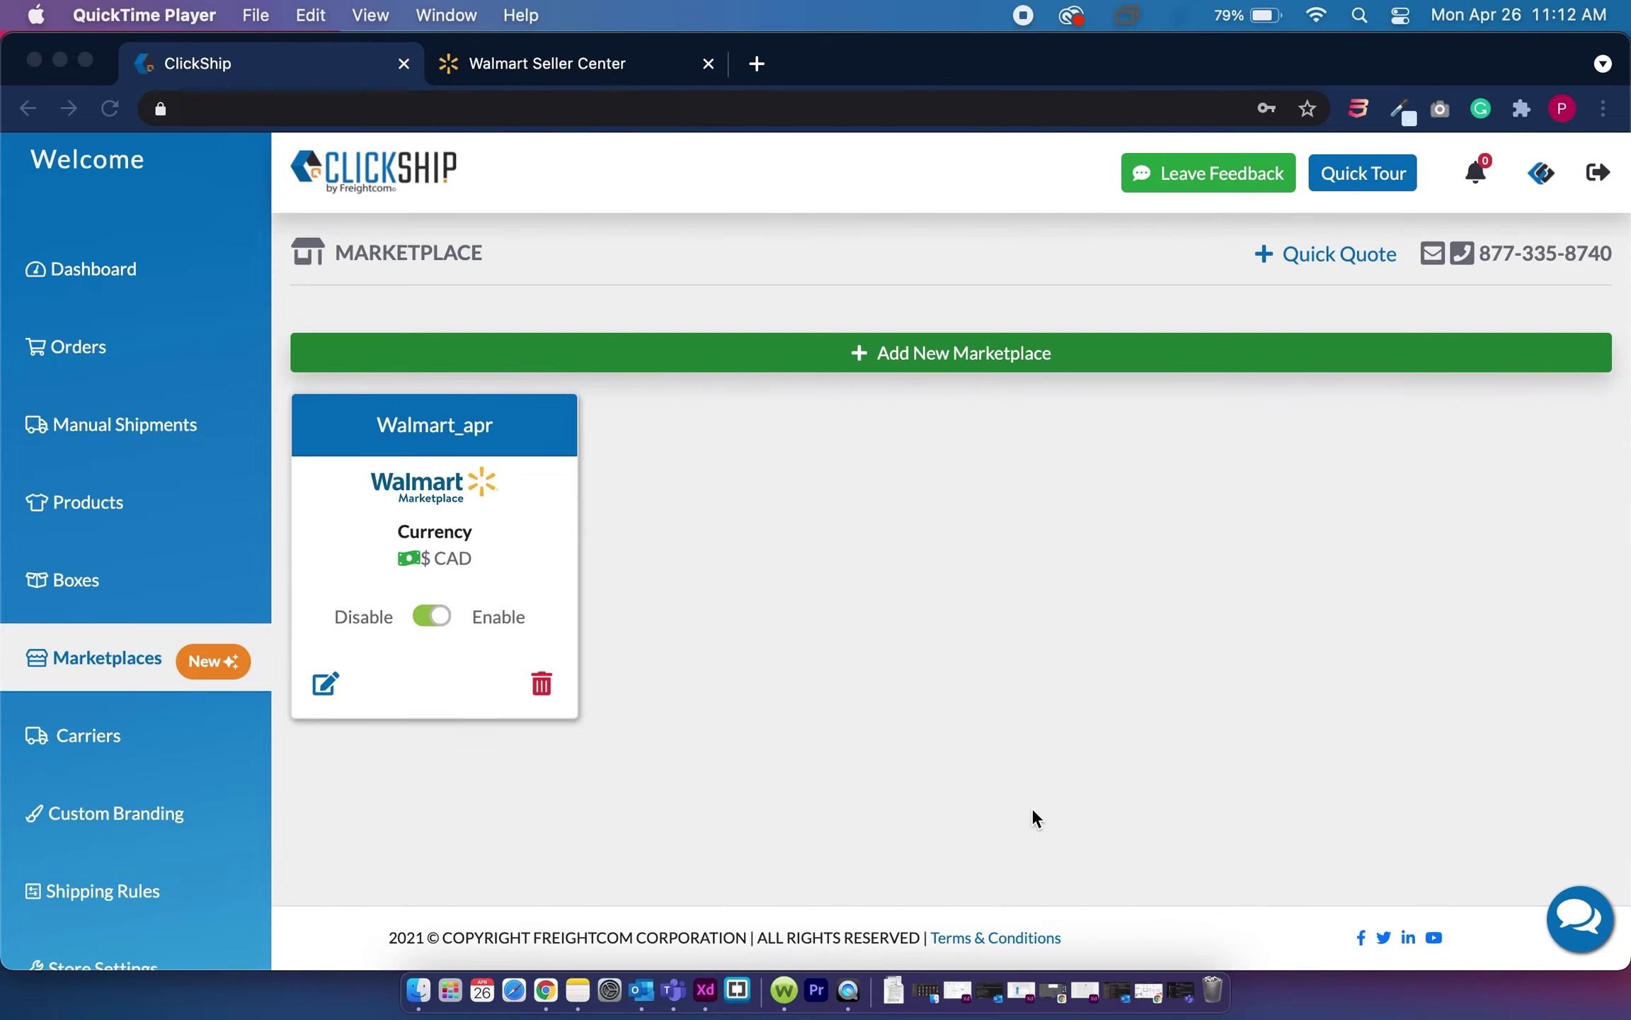
Step: Review the Walmart_apr rings in Products, e.g. GKRING31 at $0.28 CAD, 6x5x4, 3 lbs
{"action": "left_click", "coordinate": [80, 513]}
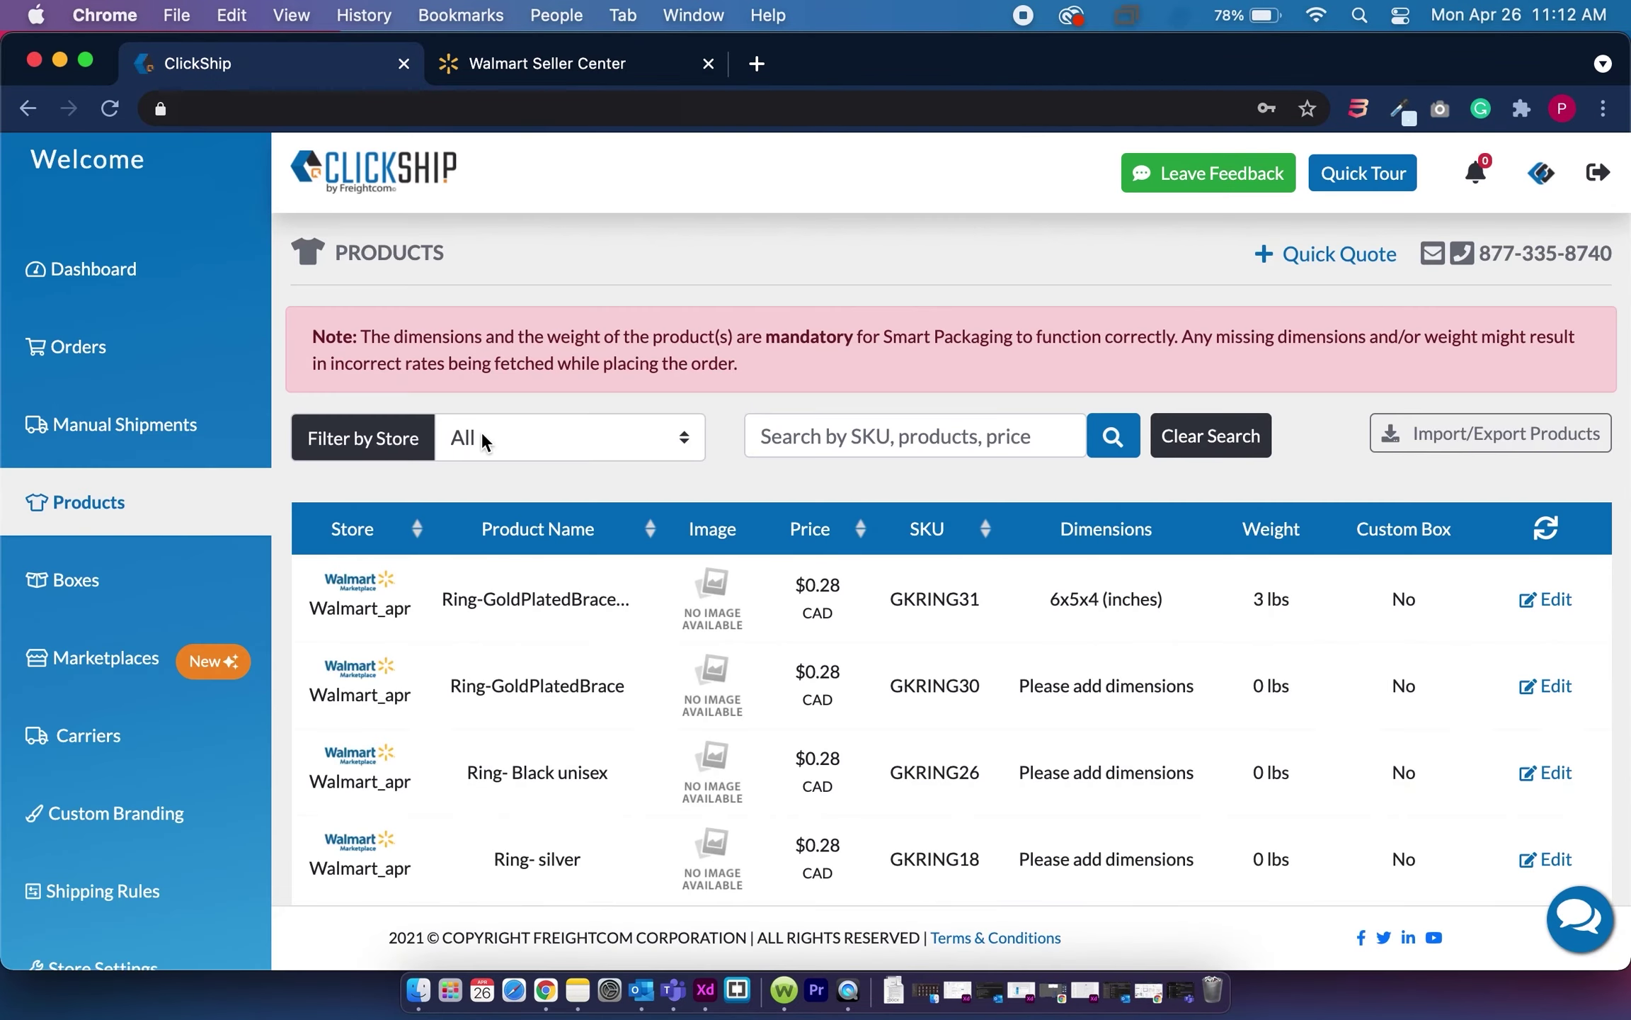
{"action": "scroll", "coordinate": [508, 564], "scroll_direction": "down", "scroll_amount": 5}
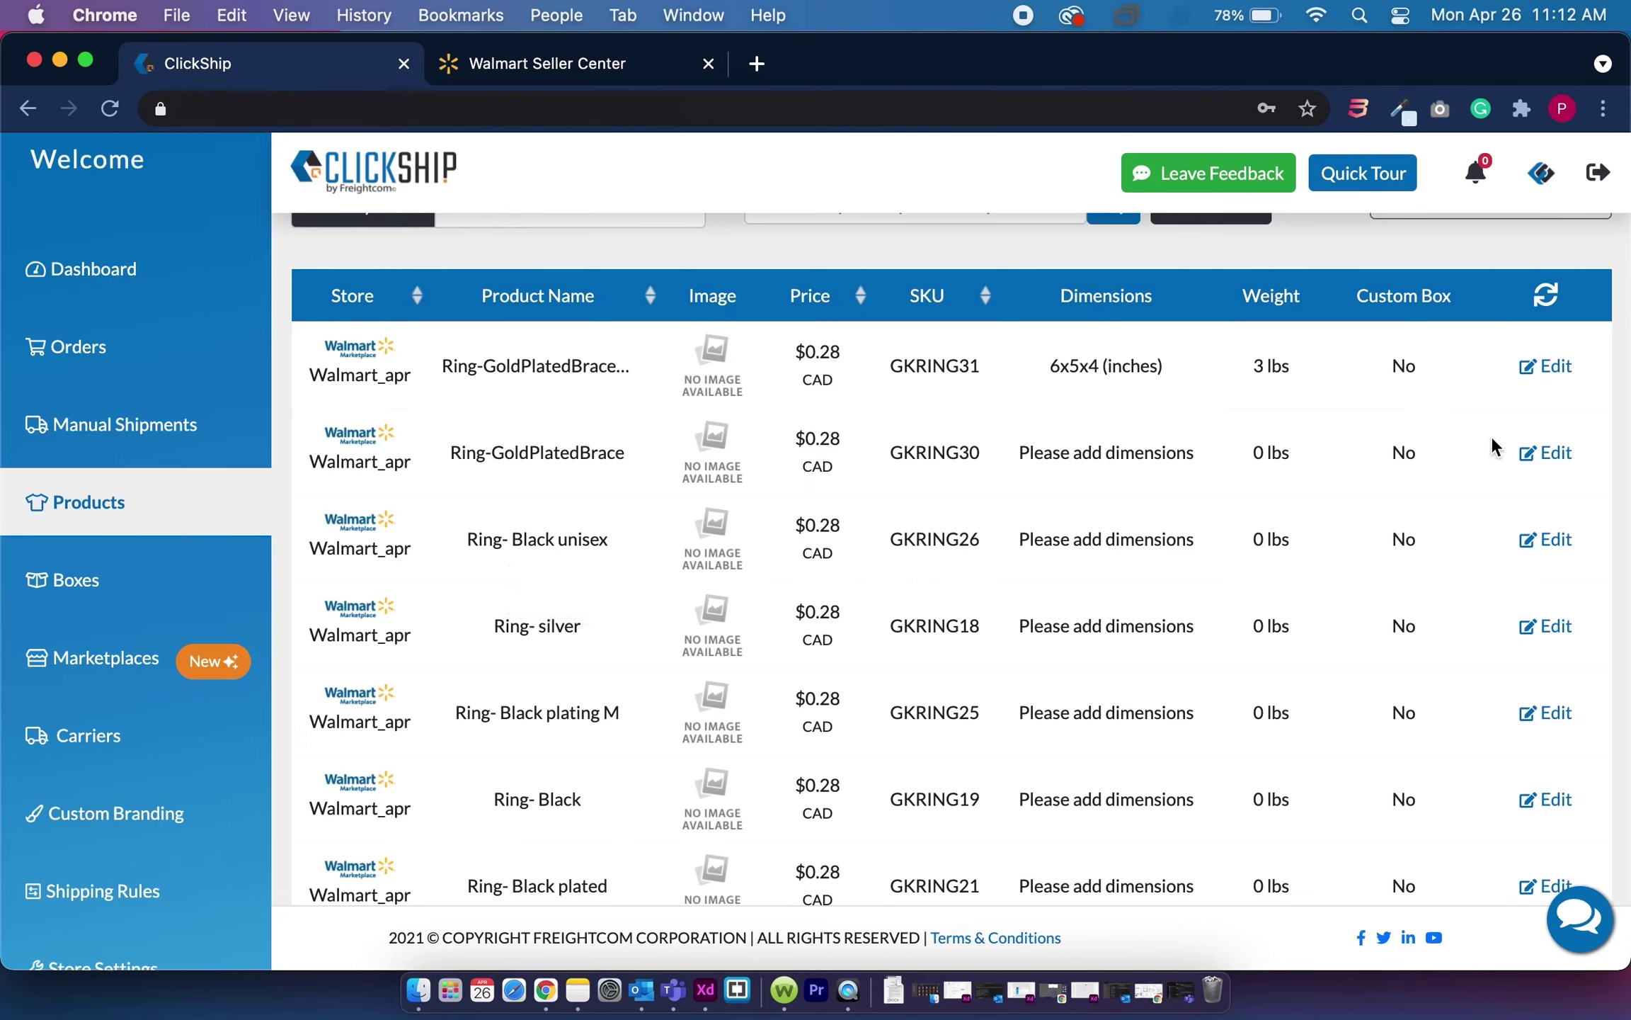
Step: Check GKRING30's empty dimensions in its editor, then export all products to a spreadsheet
{"action": "left_click", "coordinate": [1538, 457]}
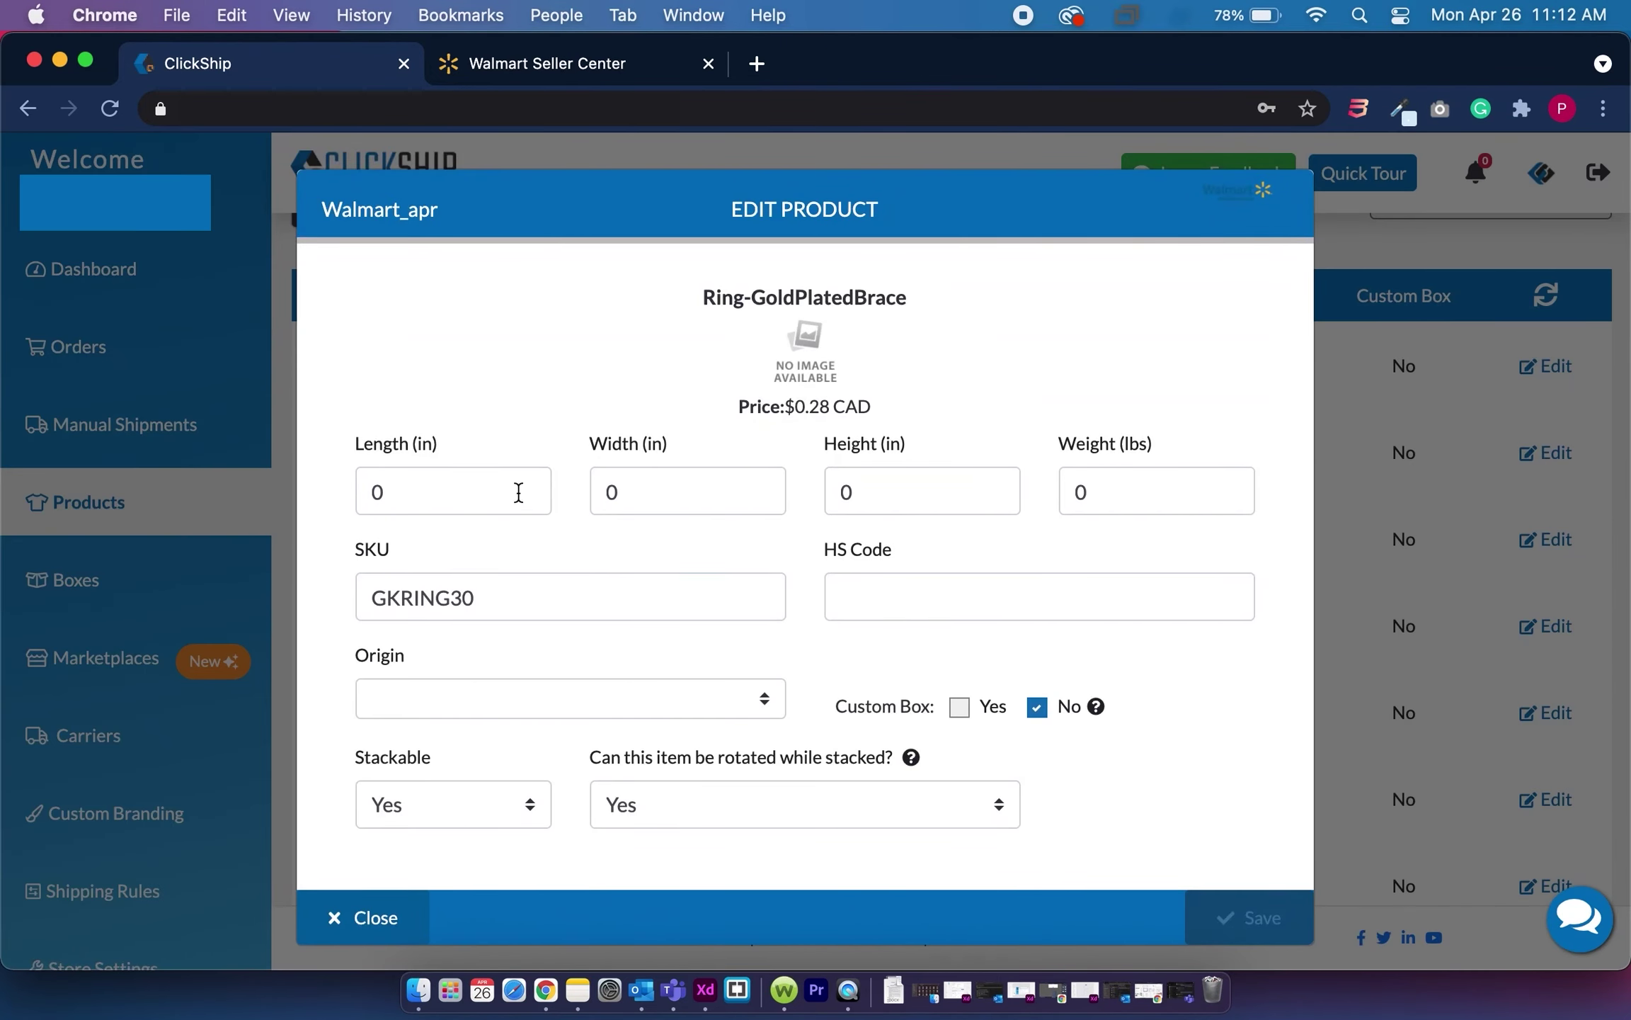
{"action": "left_click", "coordinate": [393, 936]}
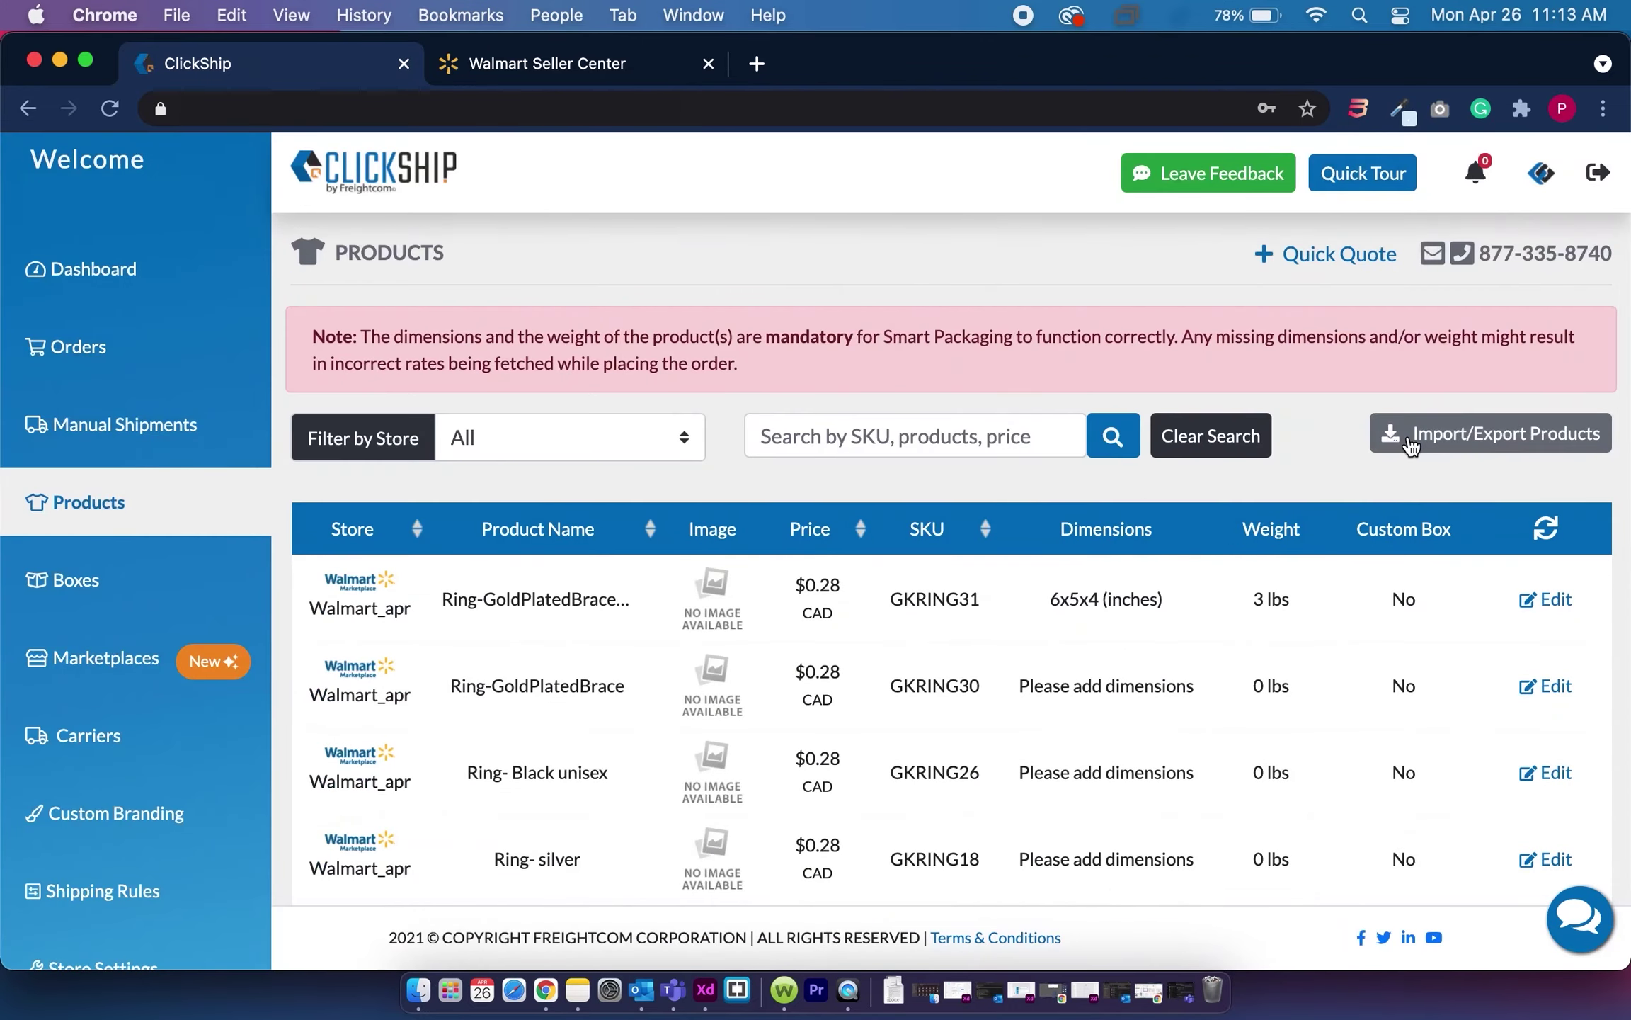
{"action": "left_click", "coordinate": [1429, 435]}
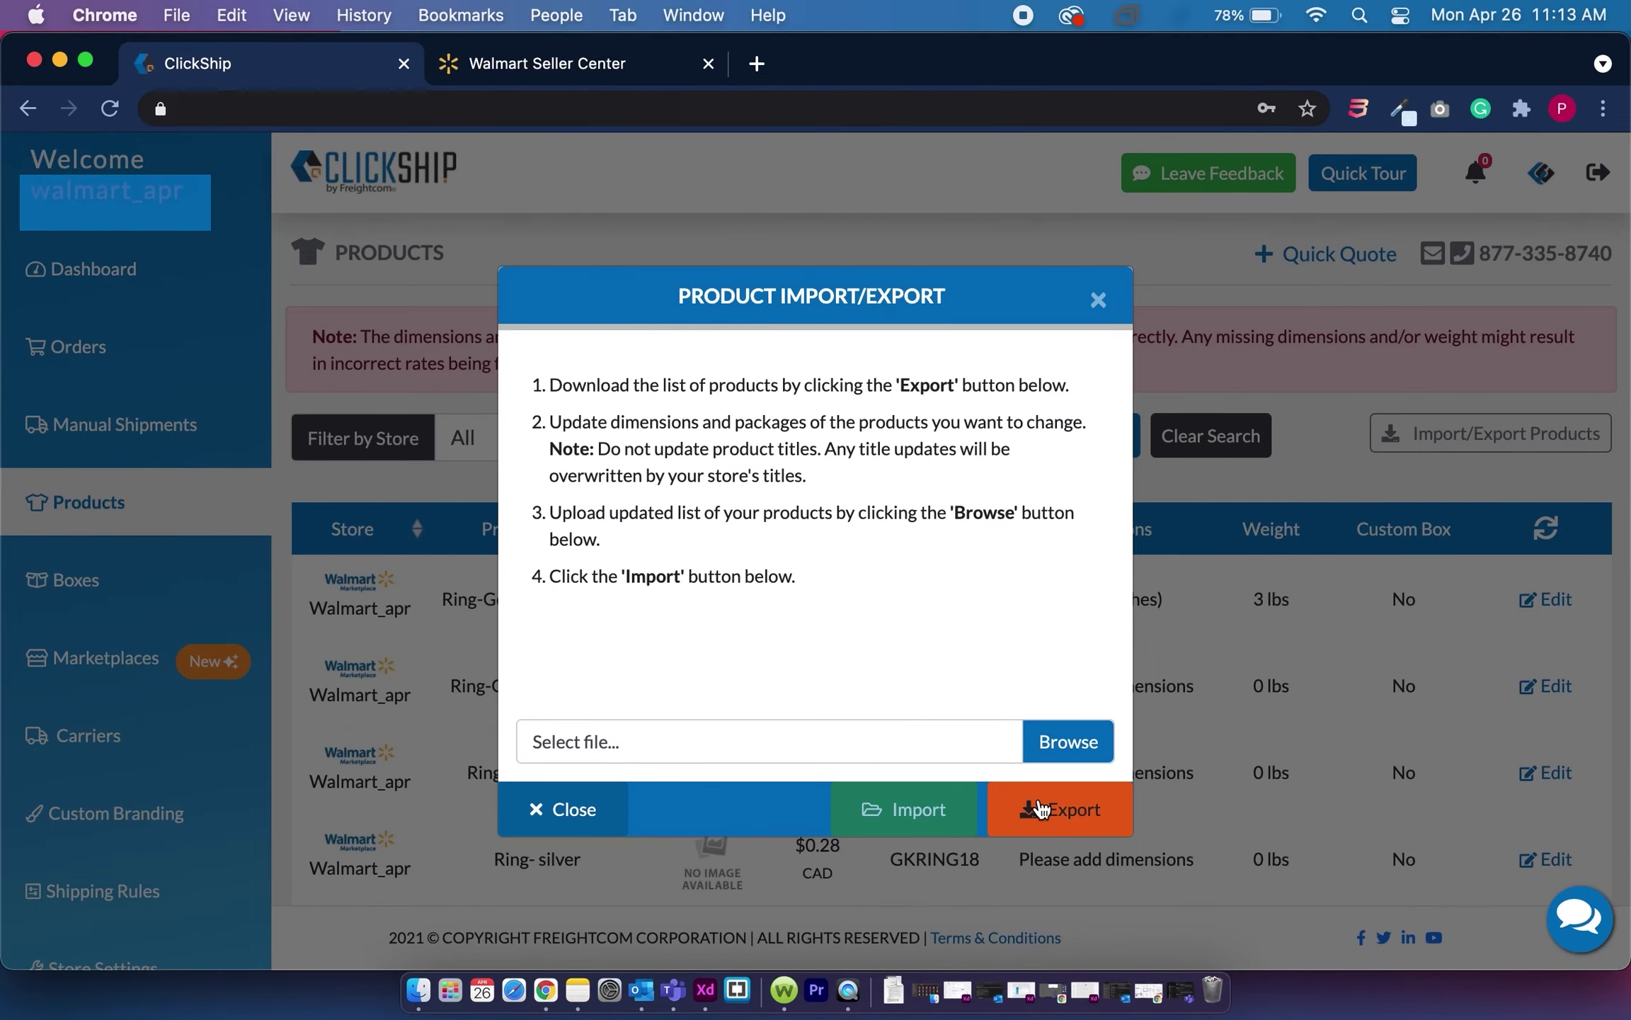
{"action": "left_click", "coordinate": [1041, 808]}
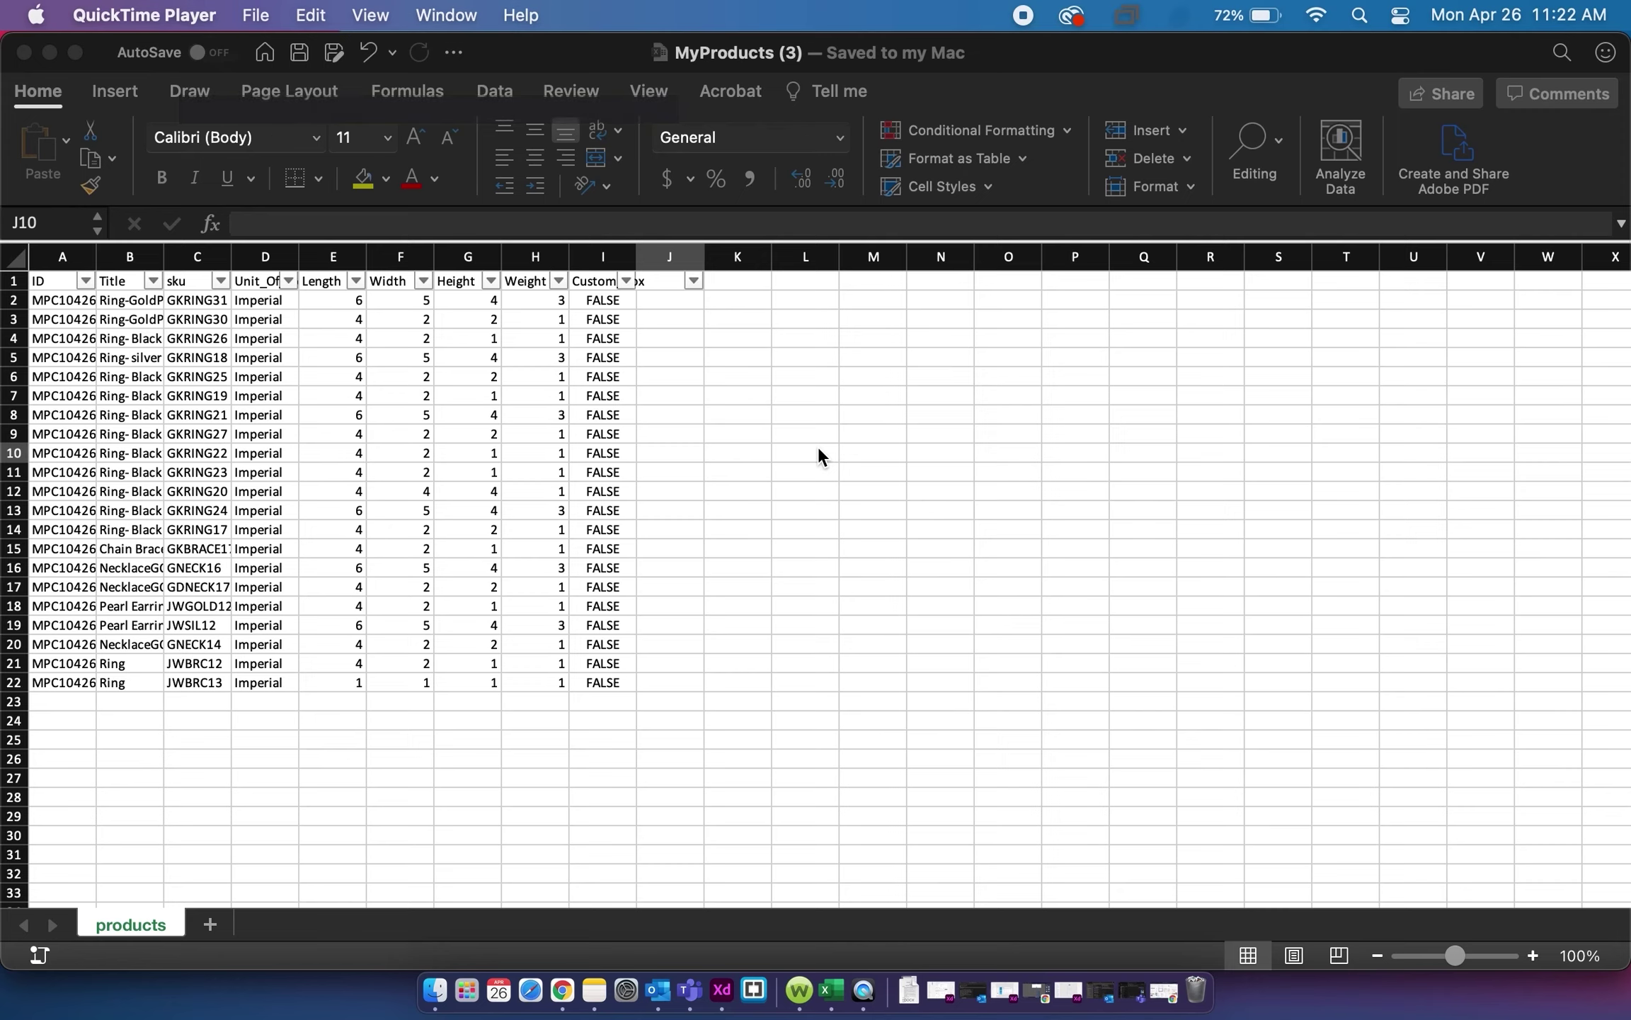
Step: Import MyProducts (3).xlsx and verify new dimensions, e.g. GKRING30 at 4x2x2 inches, 1 lbs
{"action": "left_click", "coordinate": [50, 53]}
{"action": "left_click", "coordinate": [1024, 734]}
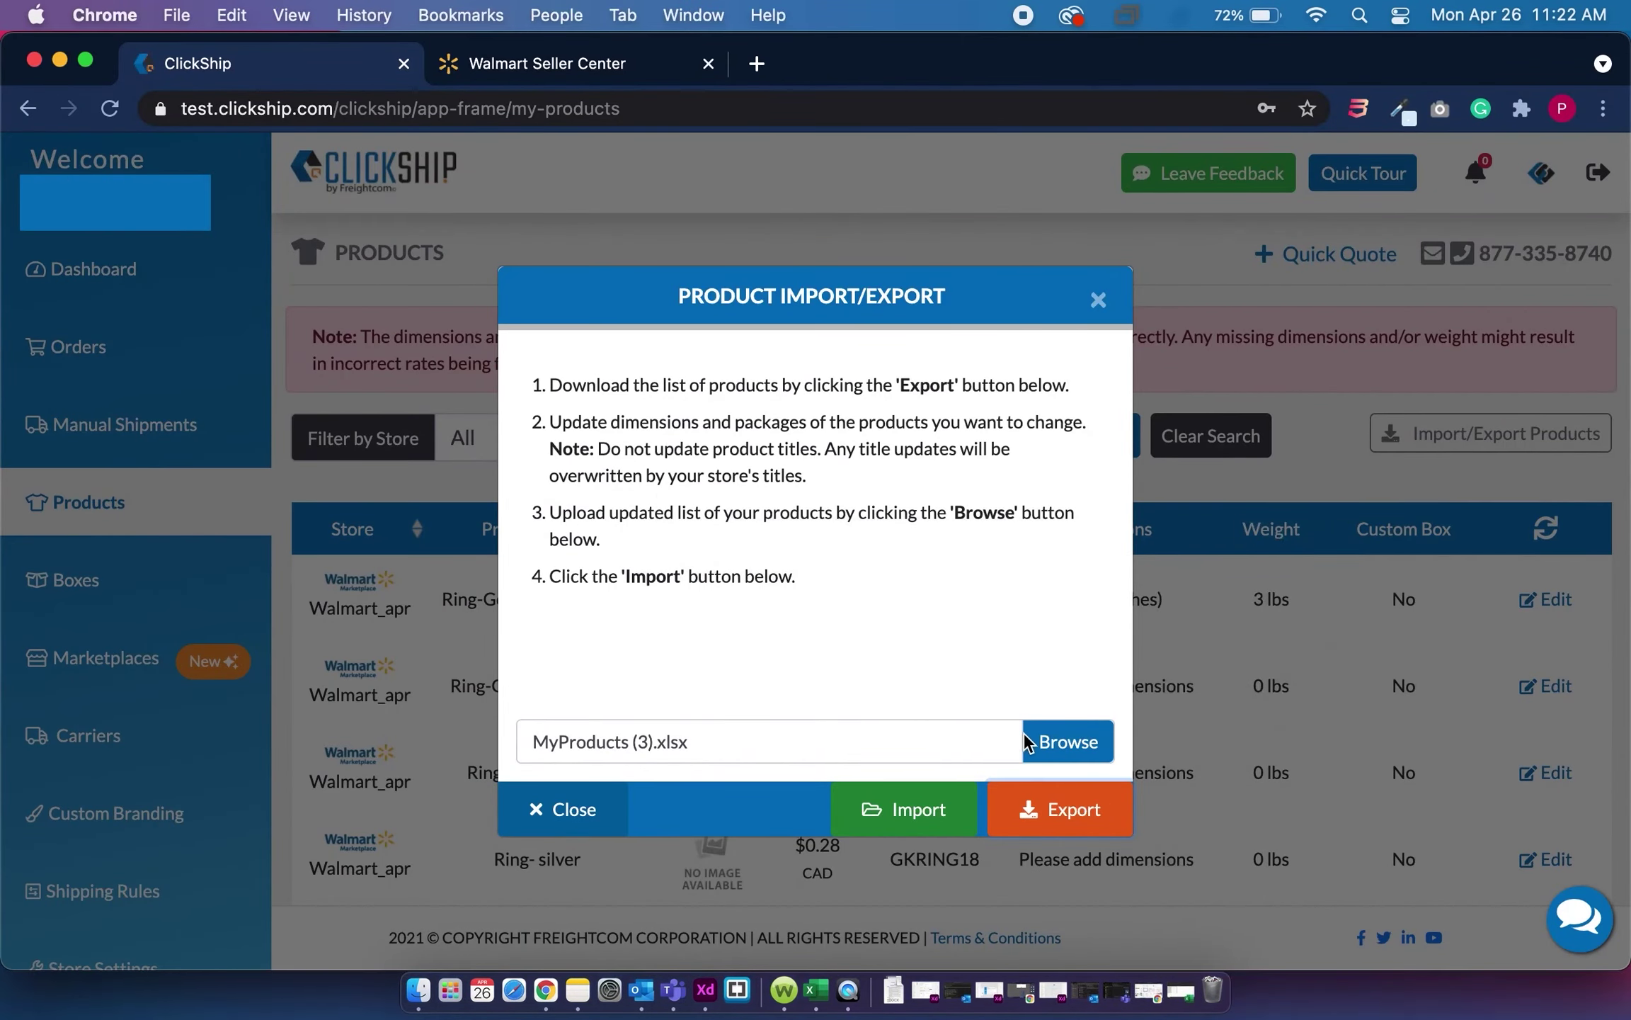
{"action": "left_click", "coordinate": [916, 812]}
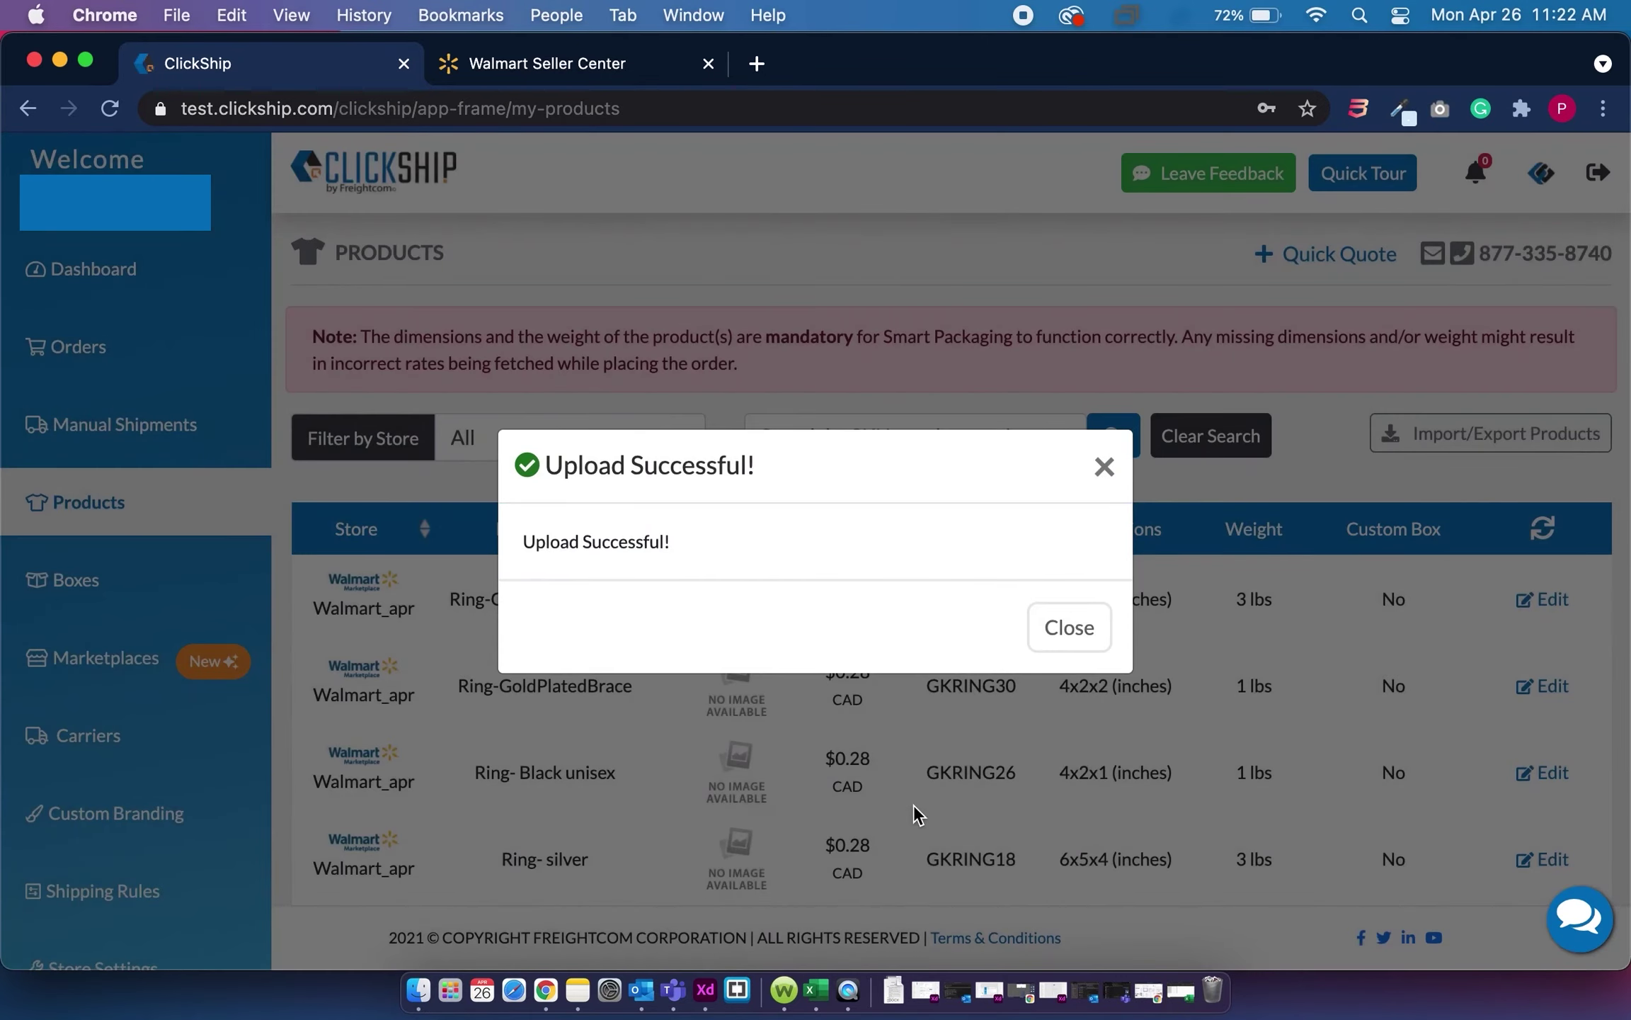
{"action": "left_click", "coordinate": [1051, 641]}
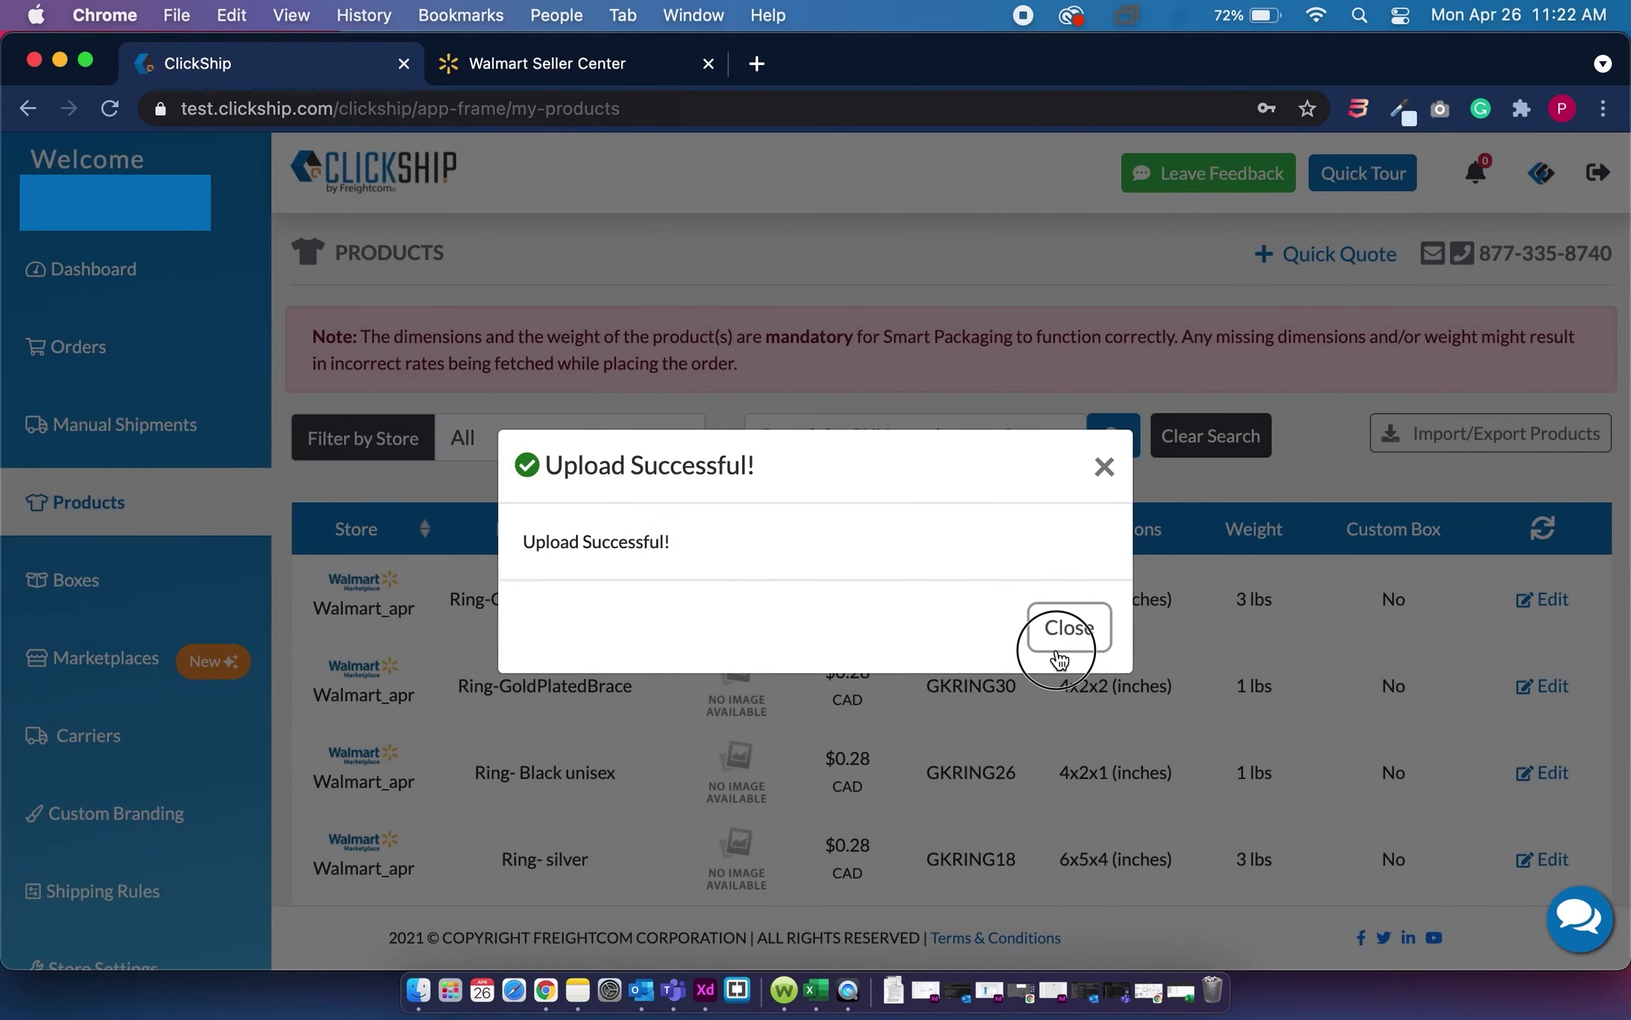
{"action": "scroll", "coordinate": [1050, 638], "scroll_direction": "down", "scroll_amount": 4}
{"action": "scroll", "coordinate": [1050, 639], "scroll_direction": "down", "scroll_amount": 3}
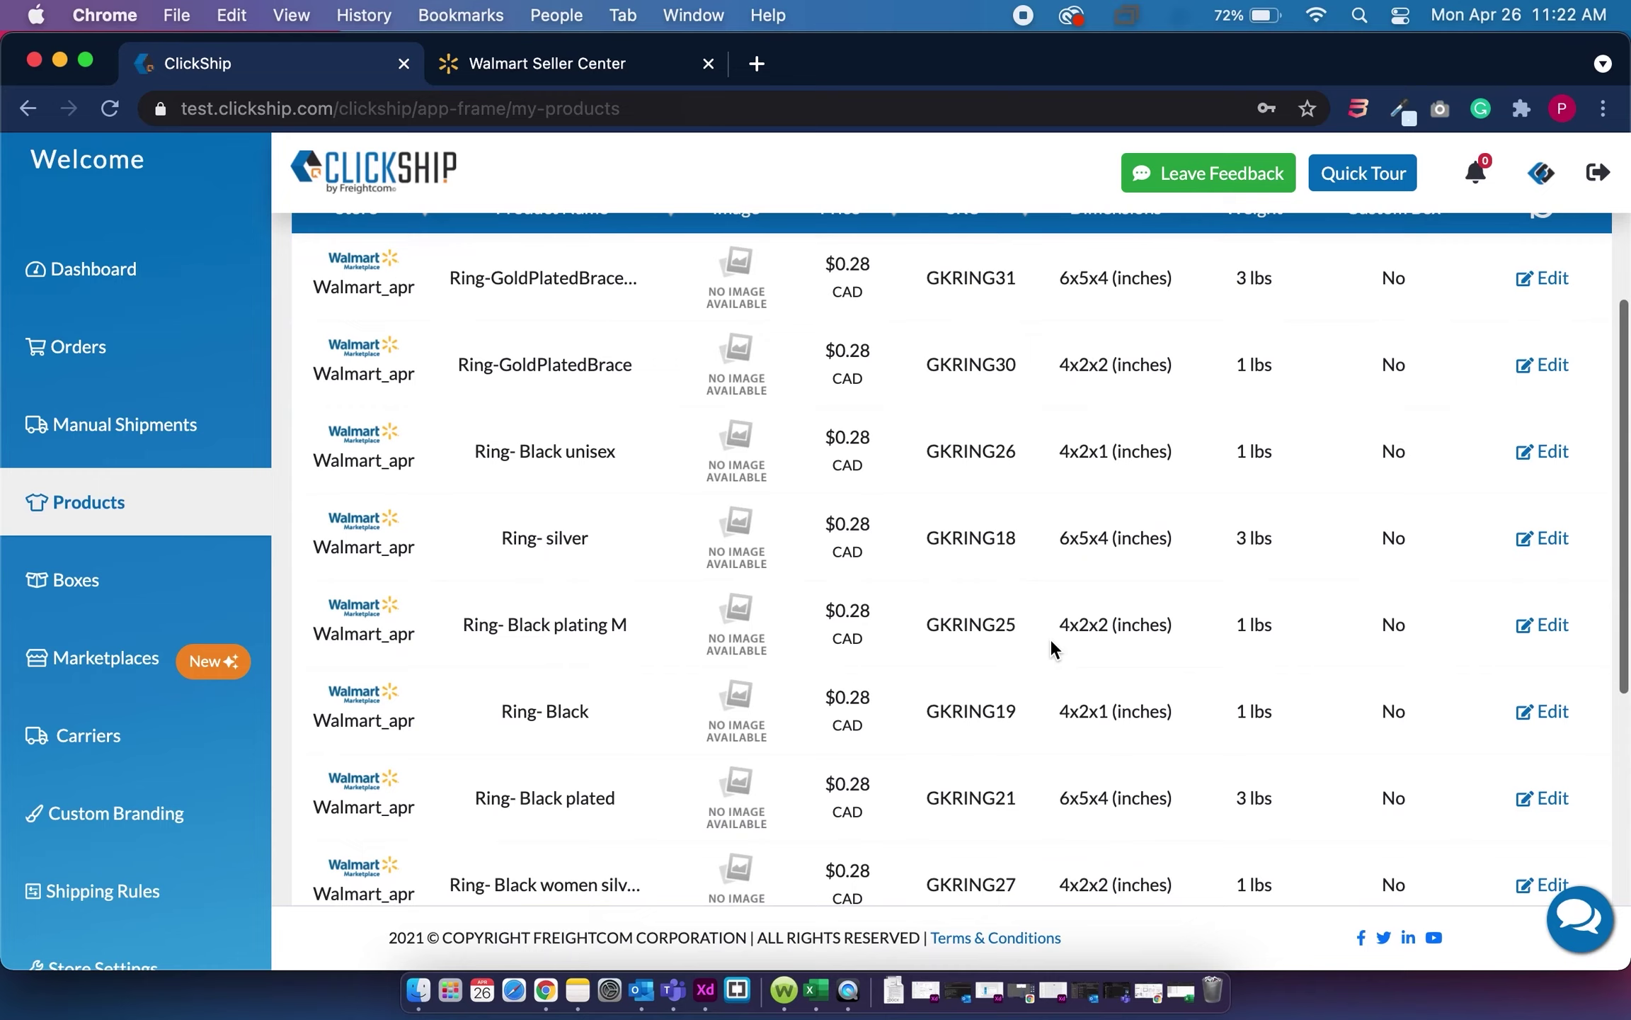
{"action": "scroll", "coordinate": [1118, 483], "scroll_direction": "down", "scroll_amount": 5}
{"action": "scroll", "coordinate": [1118, 487], "scroll_direction": "down", "scroll_amount": 2}
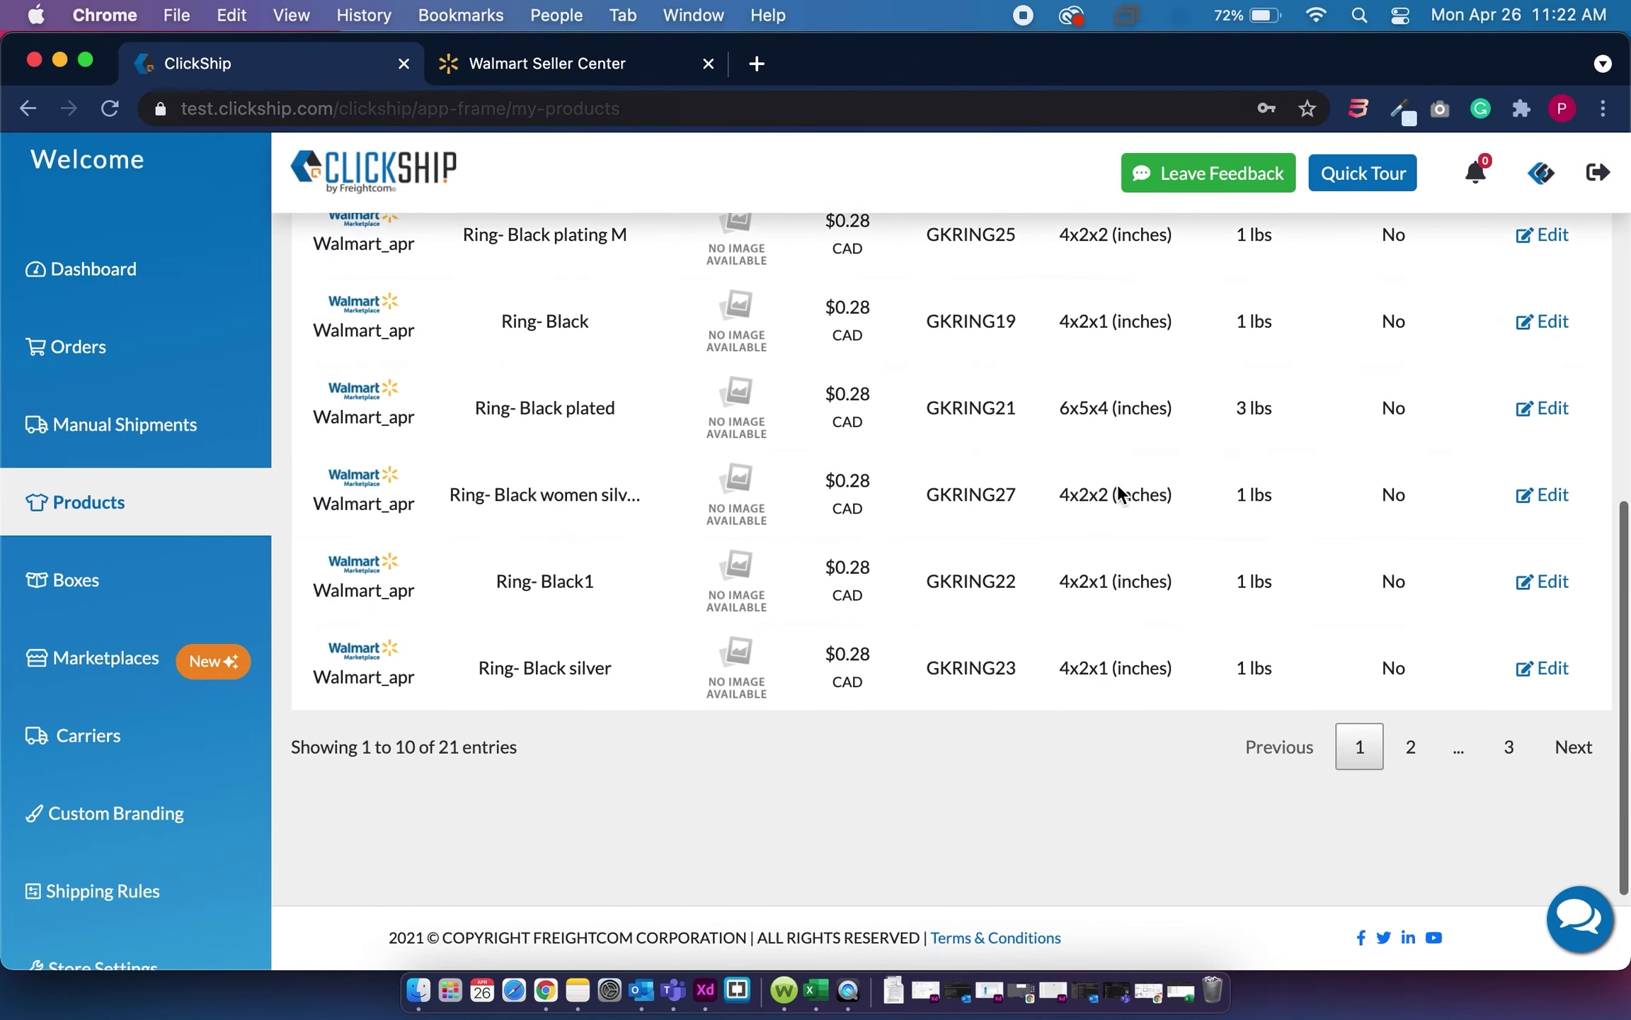
{"action": "scroll", "coordinate": [1118, 487], "scroll_direction": "up", "scroll_amount": 10}
{"action": "scroll", "coordinate": [1118, 487], "scroll_direction": "up", "scroll_amount": 2}
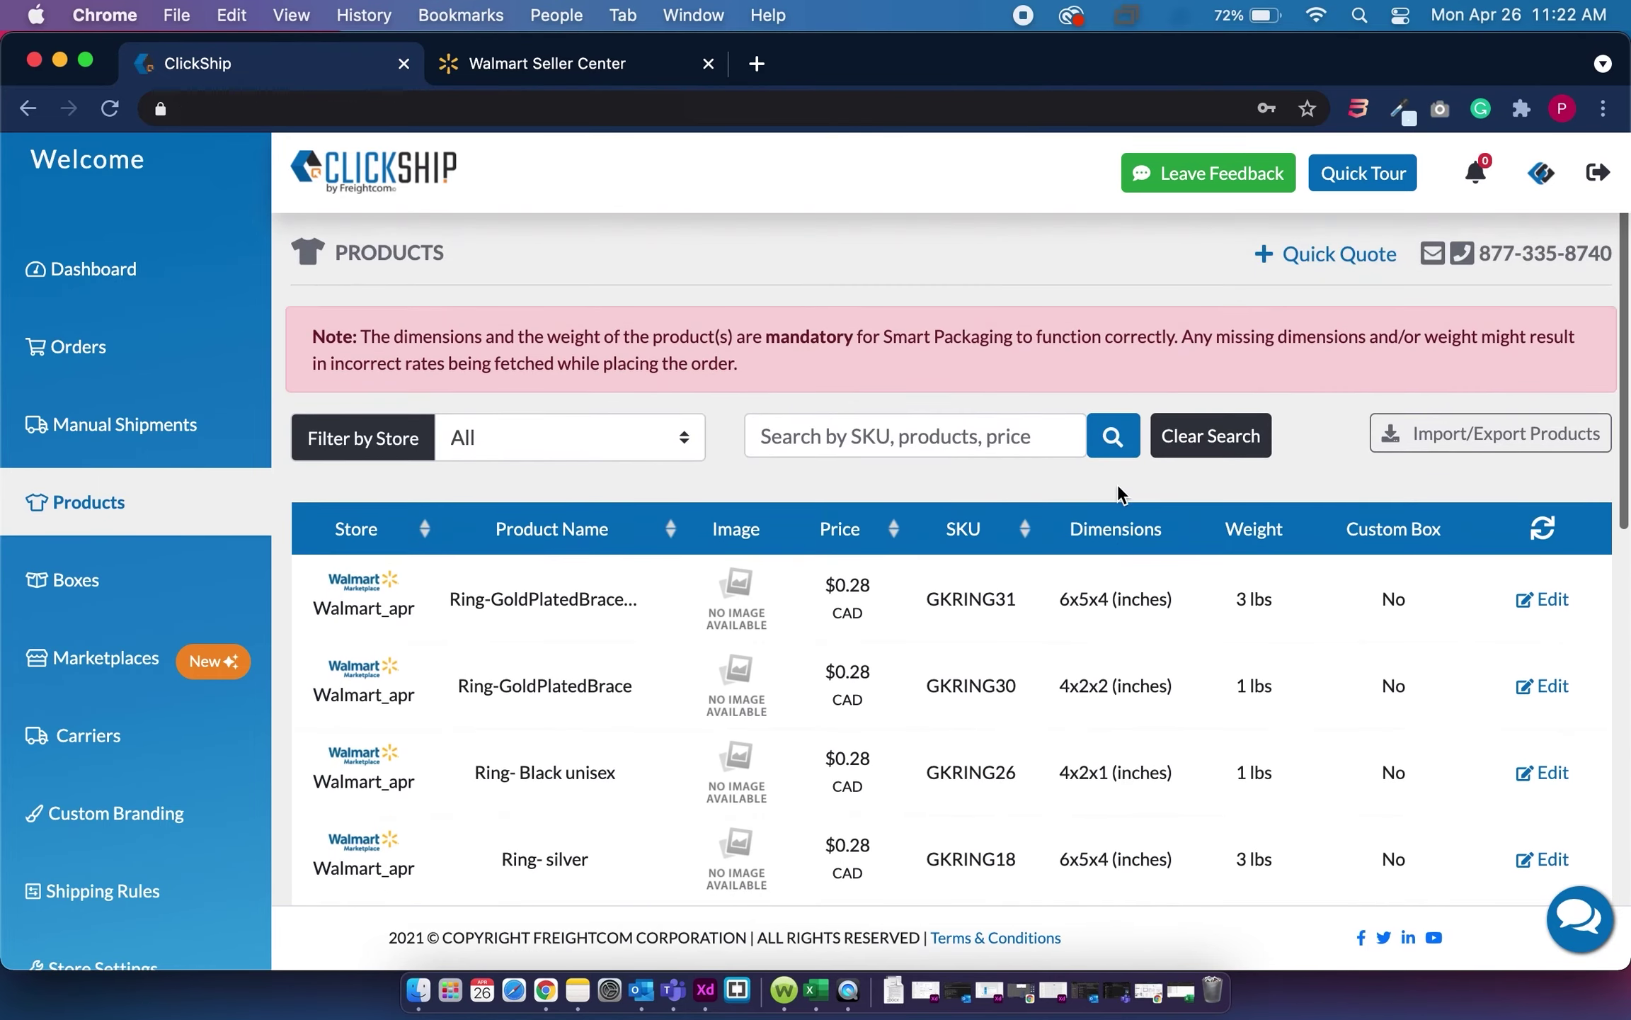